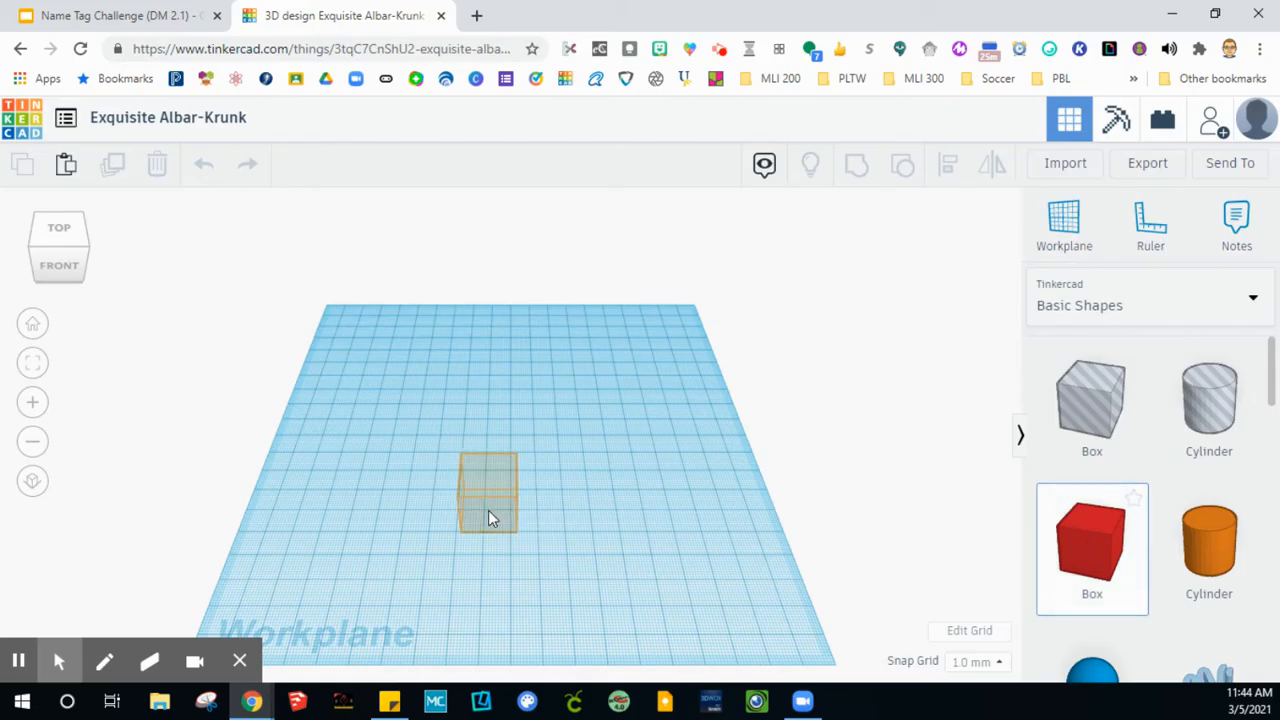
Step: Place a solid box on the workplane and set its height to 2 mm
click(489, 512)
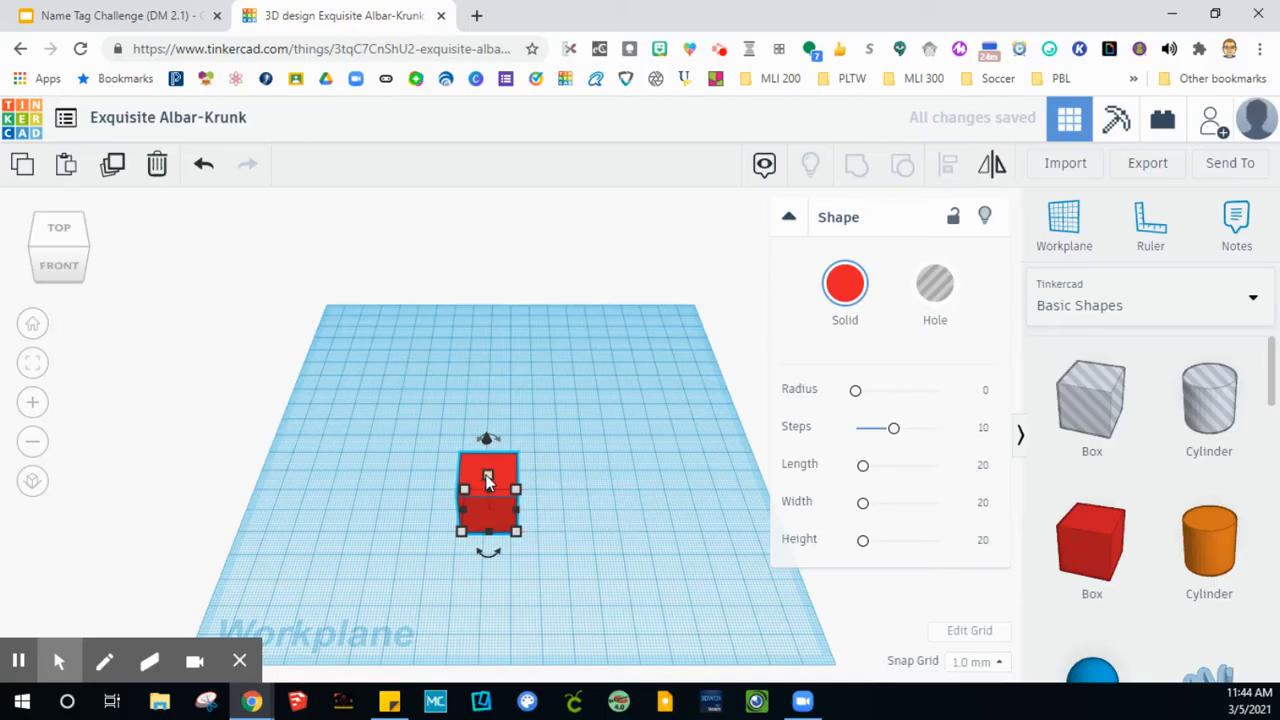
click(506, 531)
right_drag(506, 531, 493, 478)
click(491, 462)
mouse_move(466, 414)
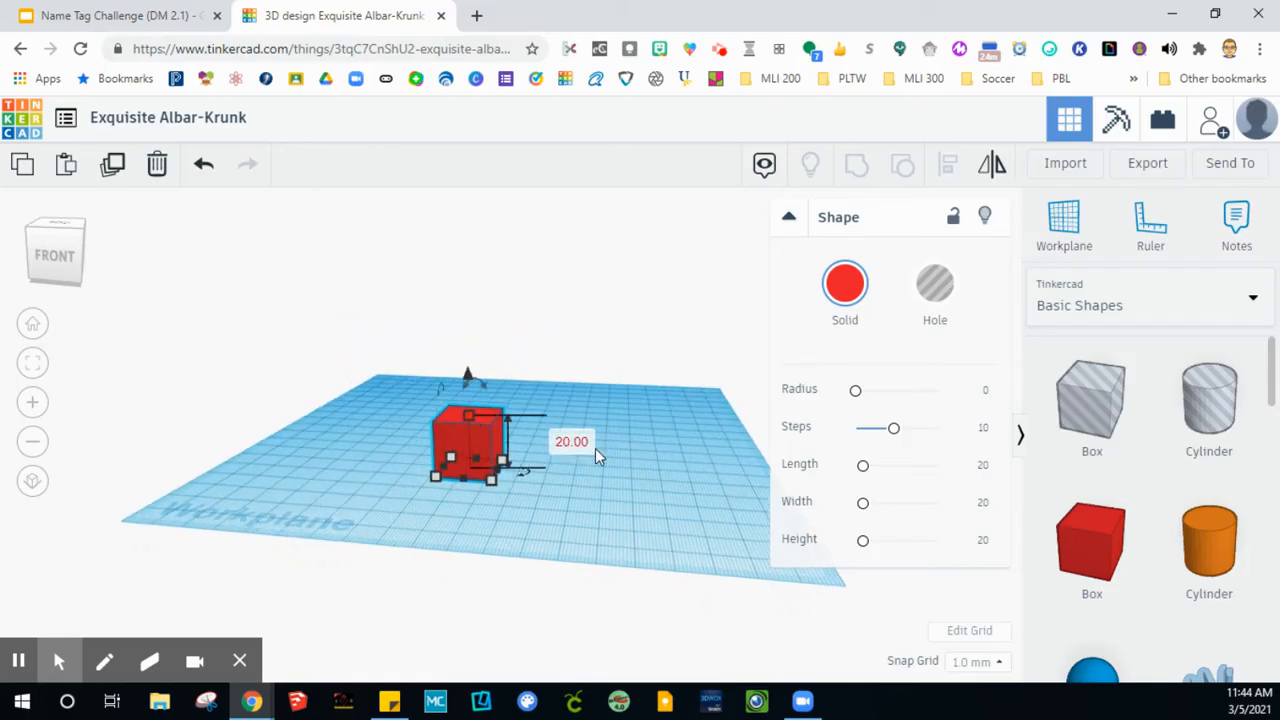
click(571, 441)
text(2)
key(Return)
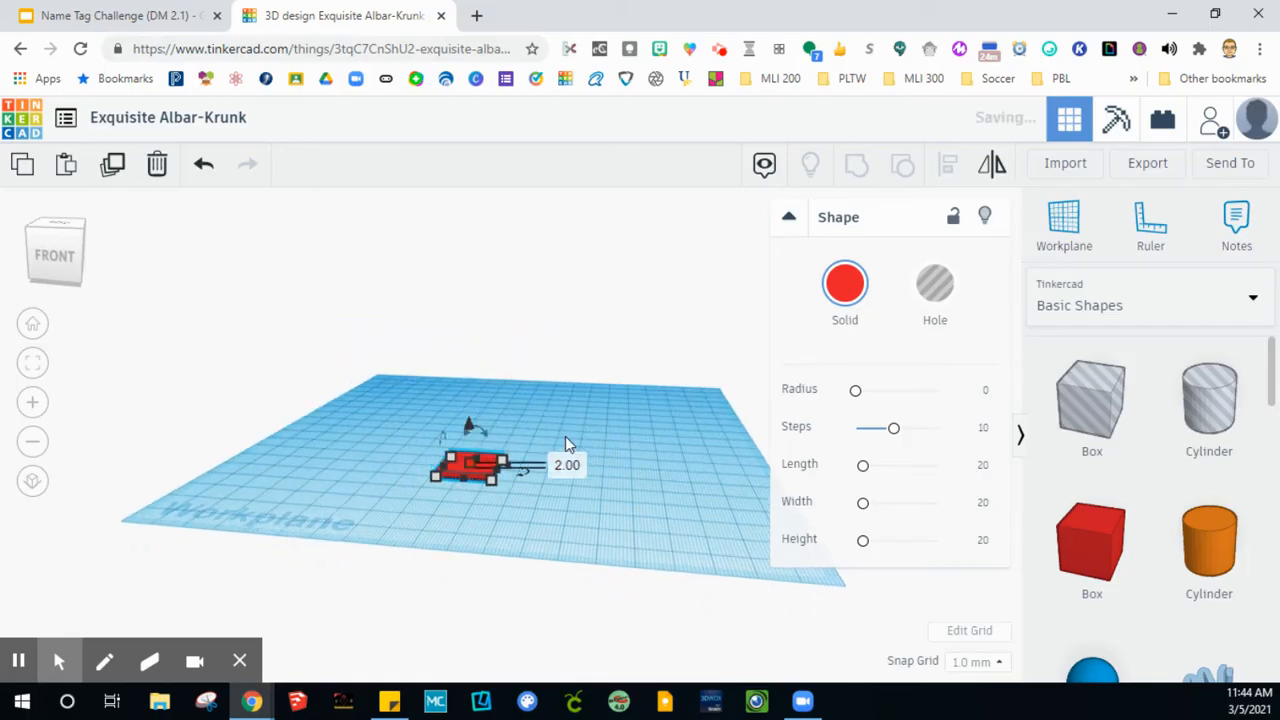
Step: Stretch the flat box sideways into a plate about 88 mm long
click(497, 436)
right_drag(497, 436, 522, 501)
mouse_move(516, 517)
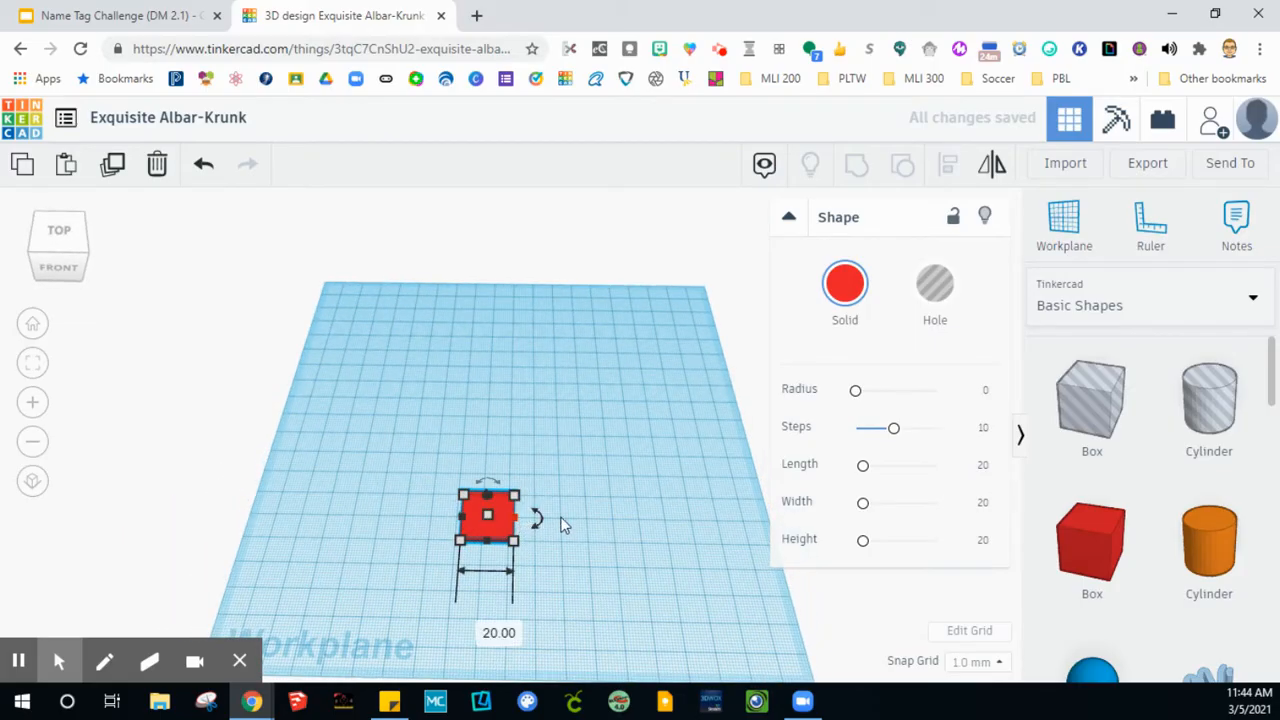
drag(562, 525, 700, 537)
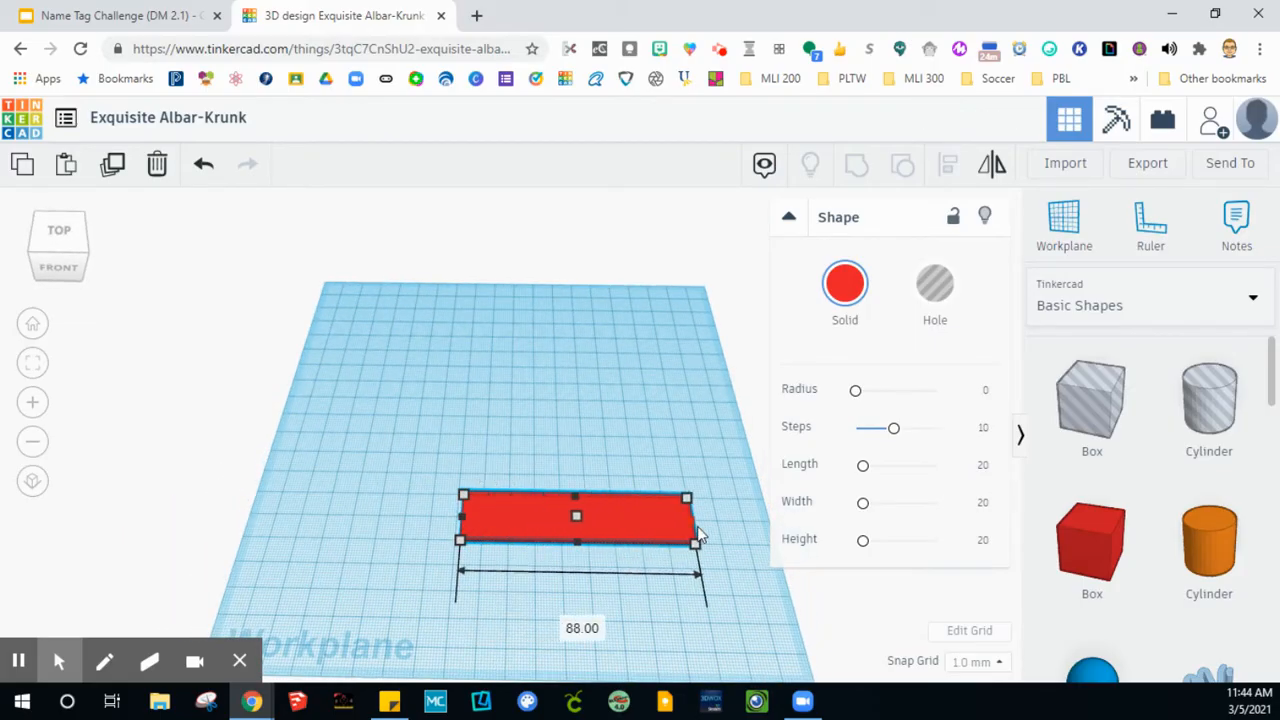
click(392, 588)
mouse_move(549, 586)
right_down()
mouse_move(531, 534)
mouse_move(532, 573)
right_up()
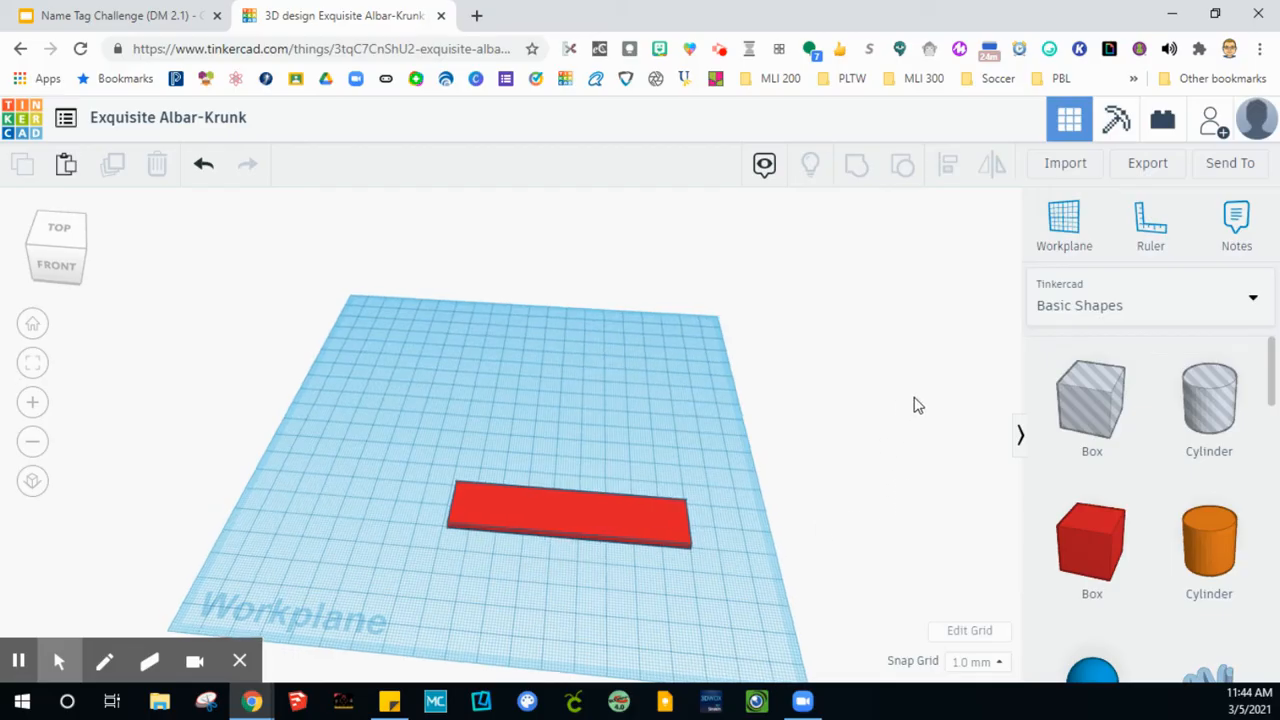
Step: Set the workplane on the top face of the red plate
scroll(640, 474, up, 4)
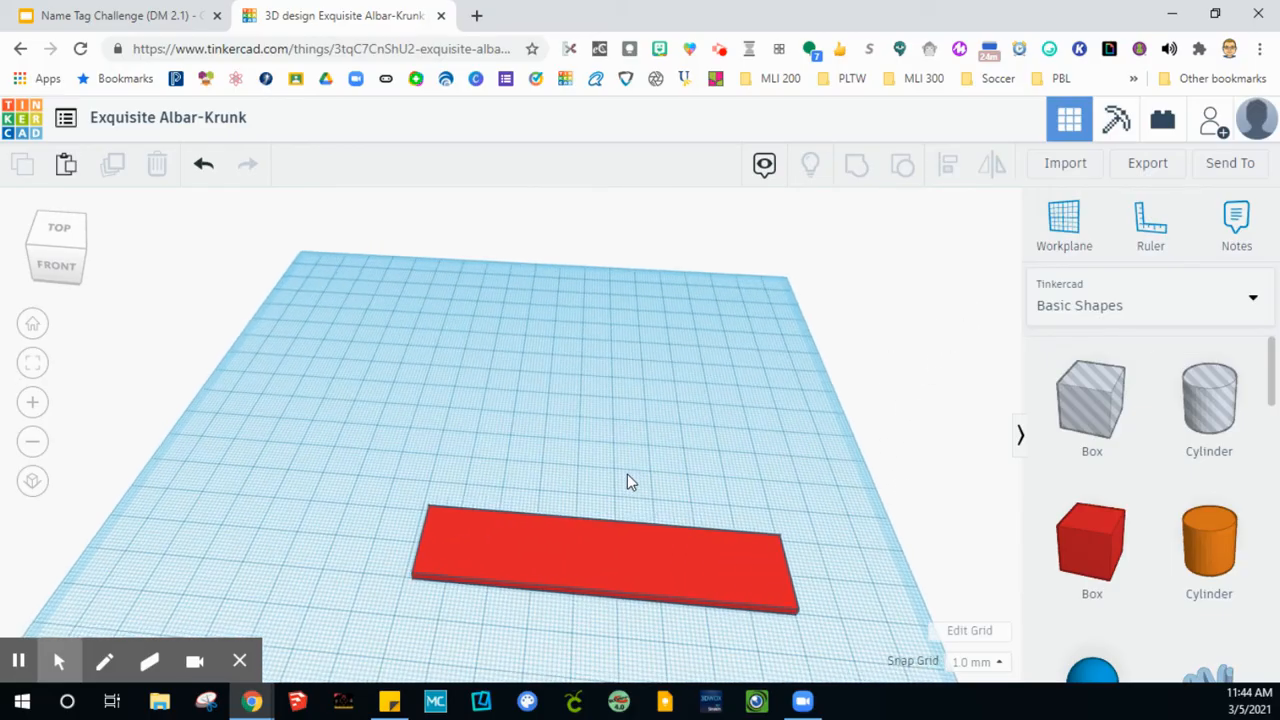
key(f)
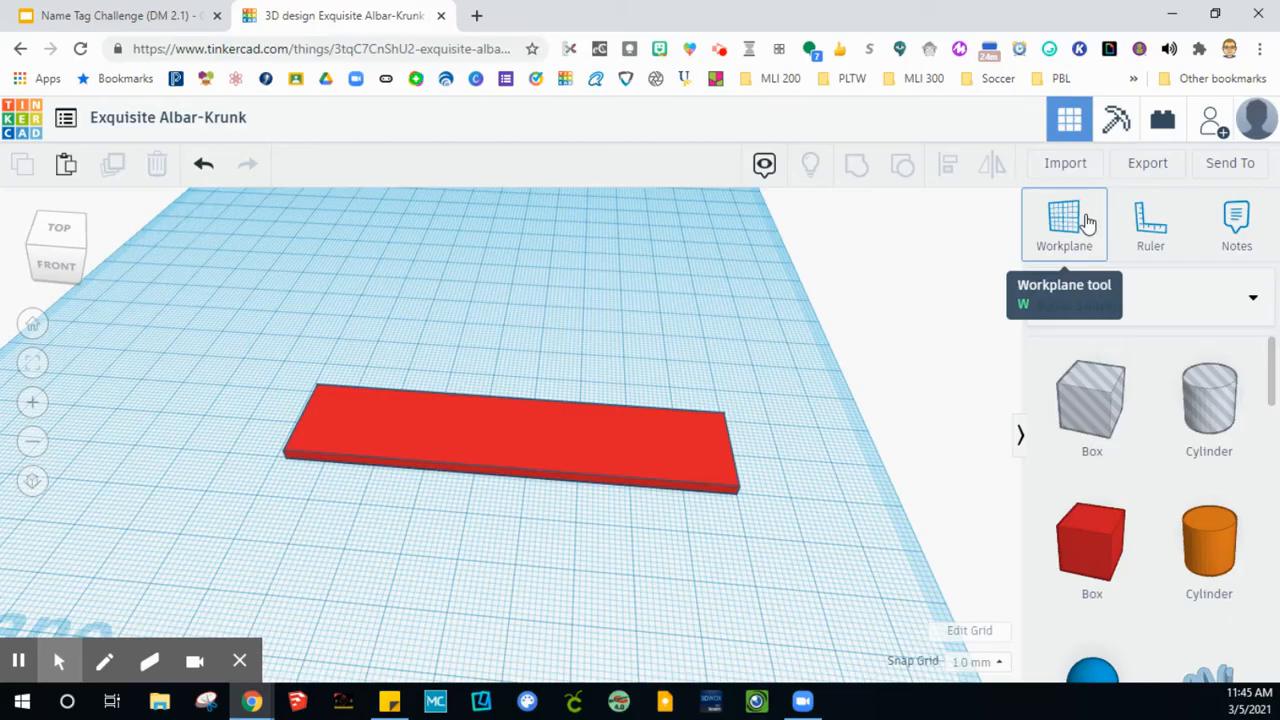
key(w)
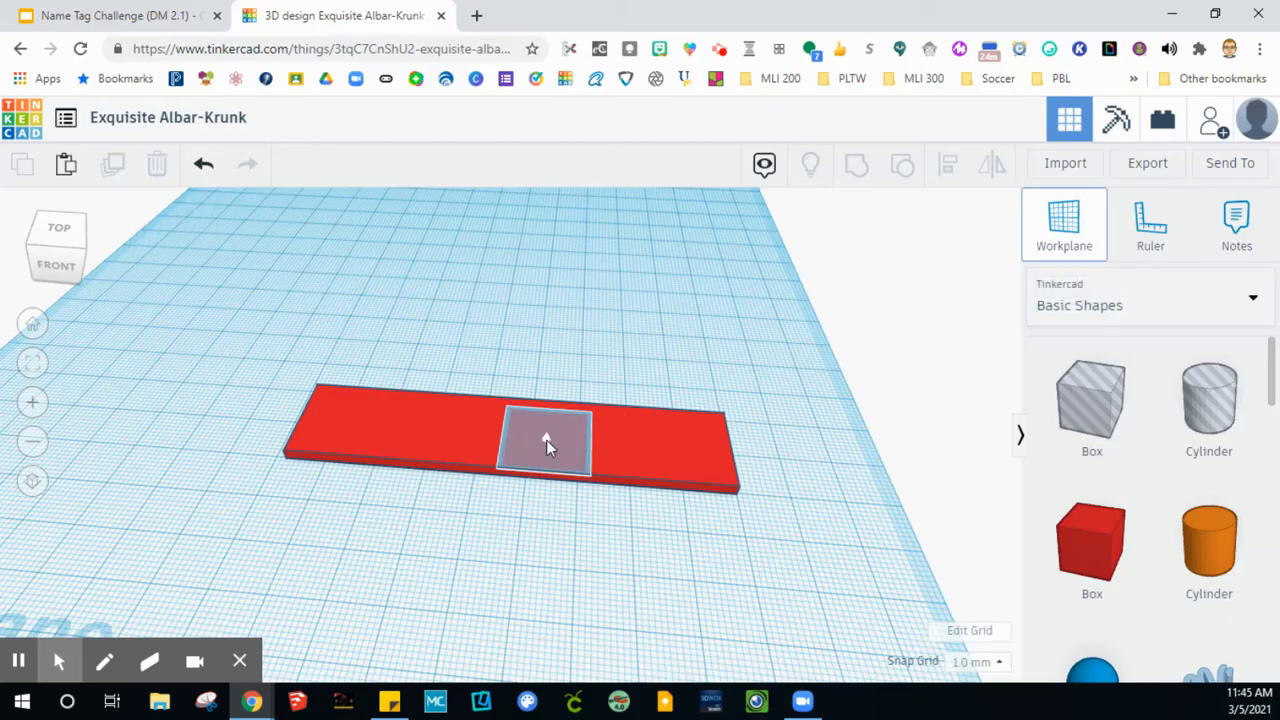
click(546, 440)
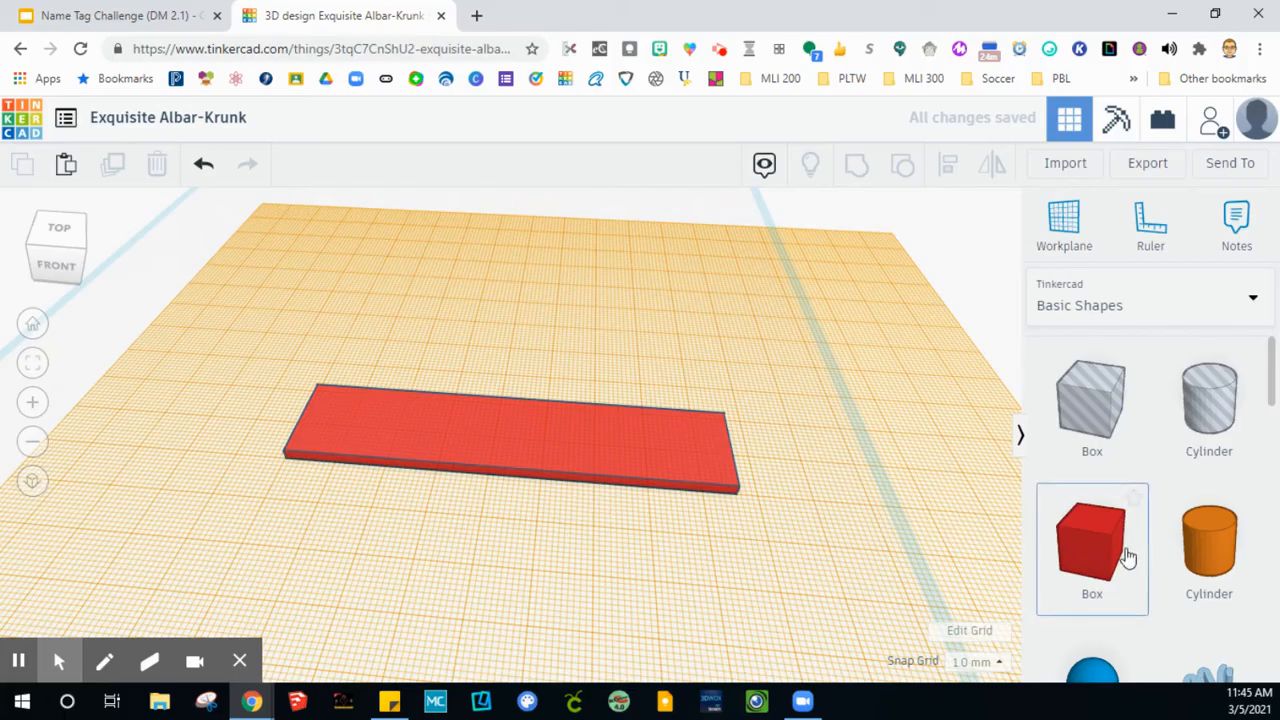
Step: Add a Text shape on top of the plate and set its text to PLTW
scroll(1125, 557, down, 2)
scroll(1140, 545, down, 3)
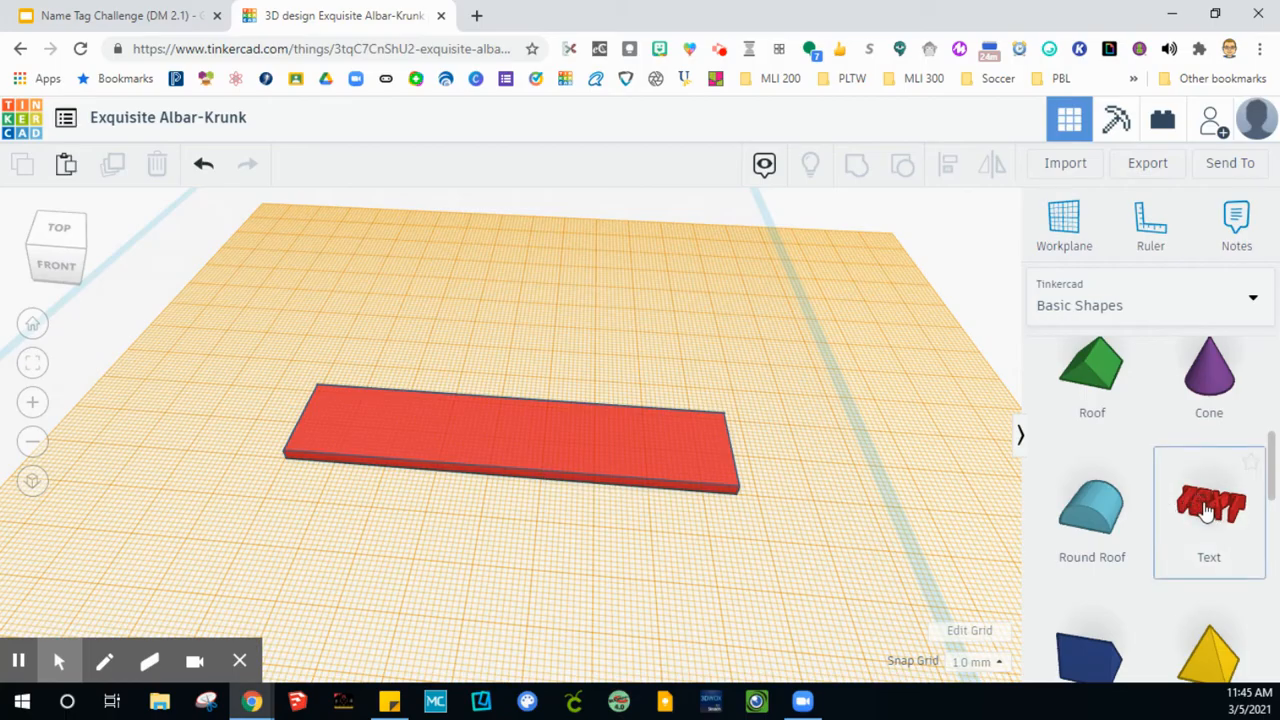
drag(1205, 510, 526, 436)
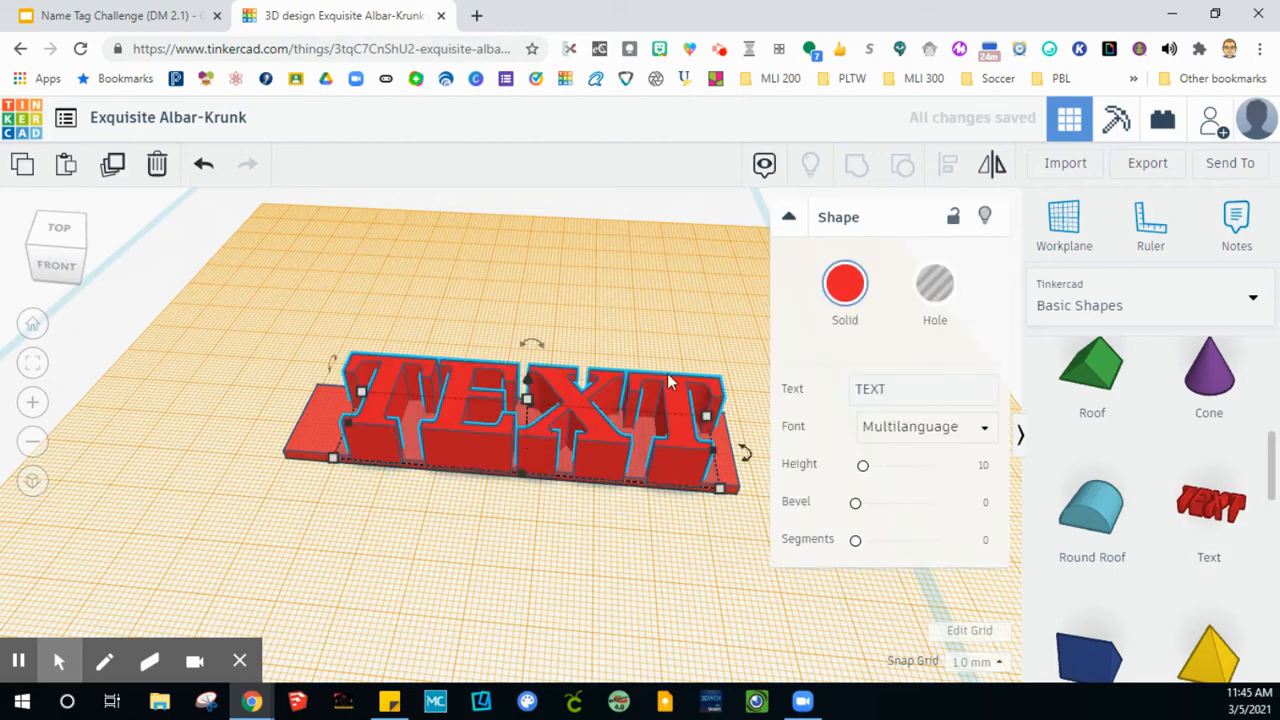
click(877, 390)
double_click(877, 390)
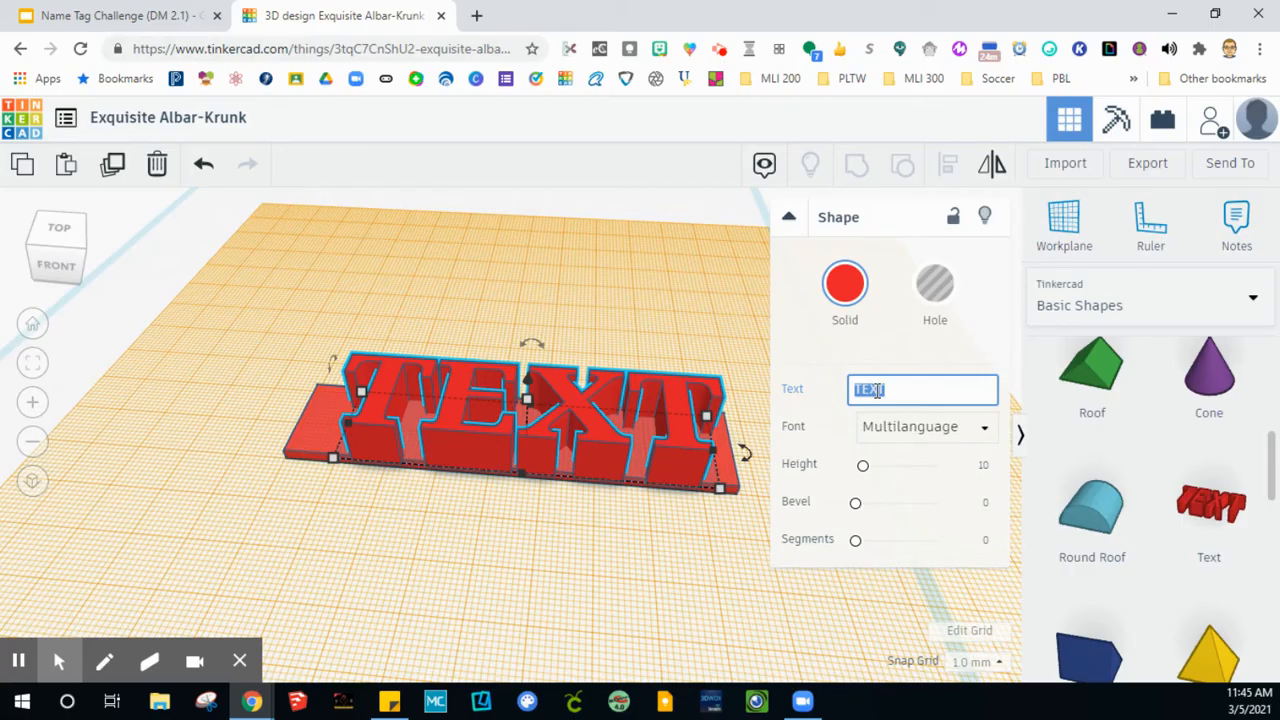
text(PLTW)
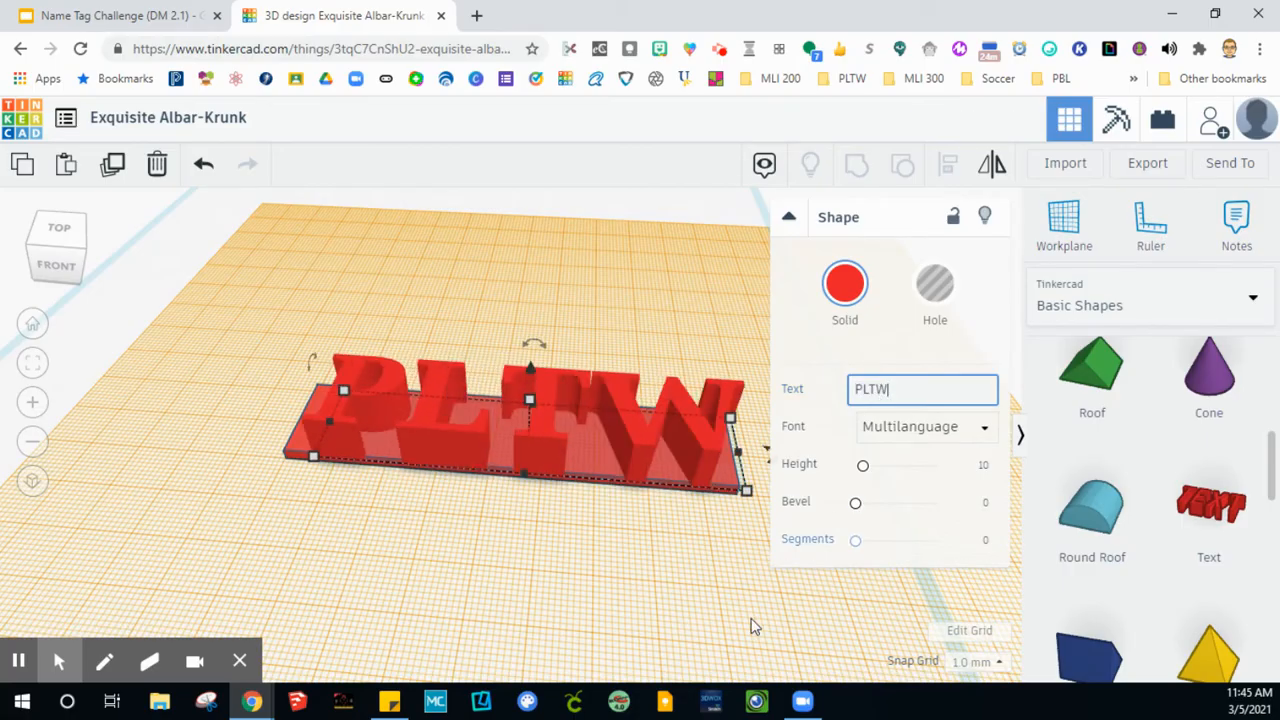
click(738, 594)
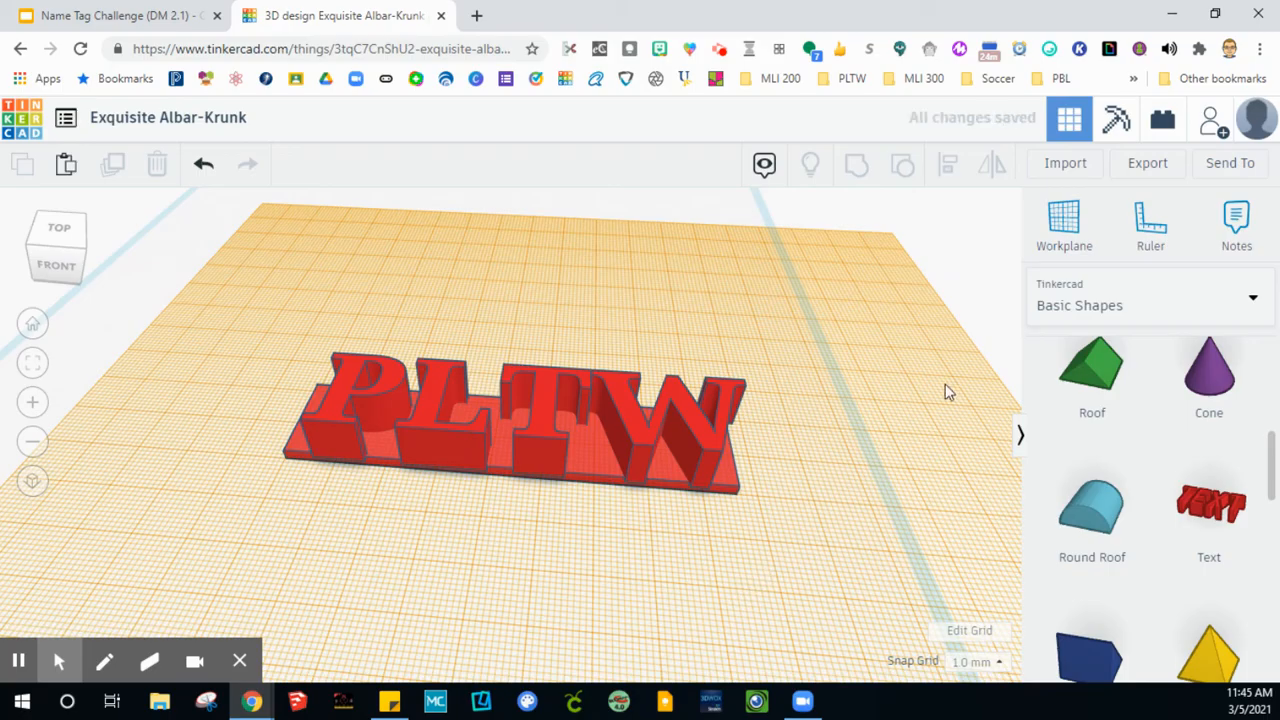
Step: Return the workplane from the plate's top face to the base grid
click(1066, 240)
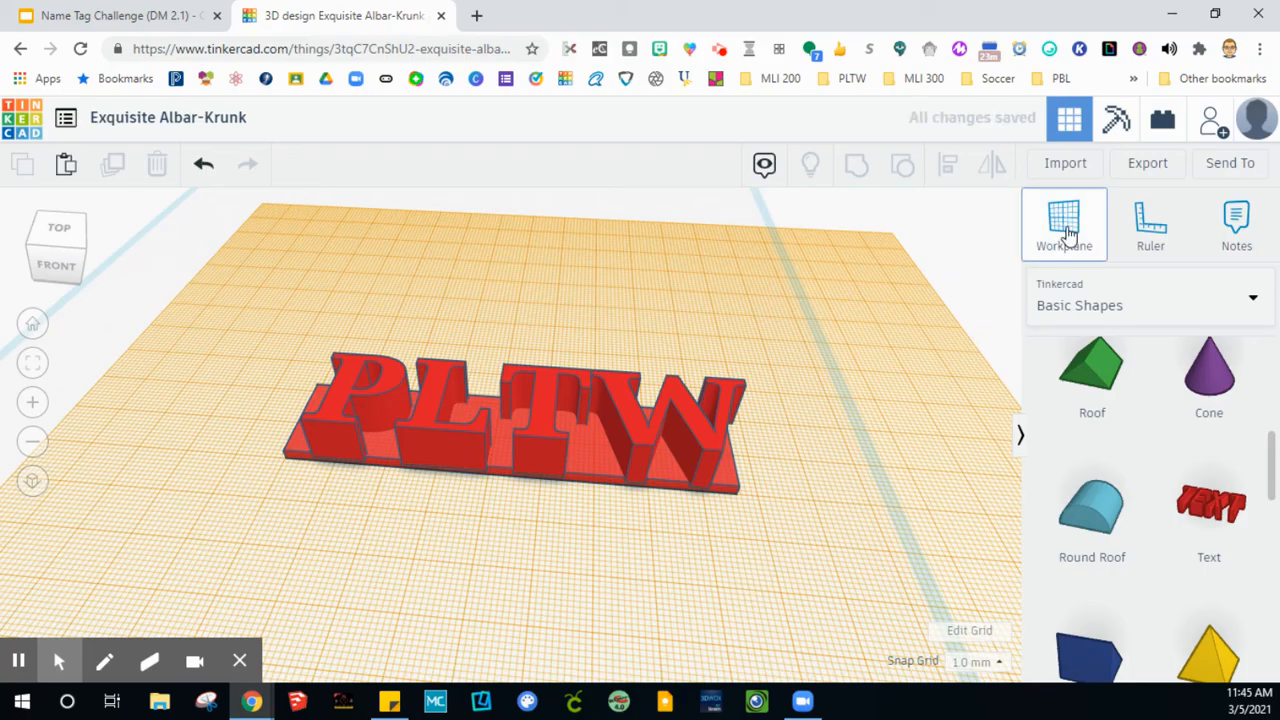
click(770, 222)
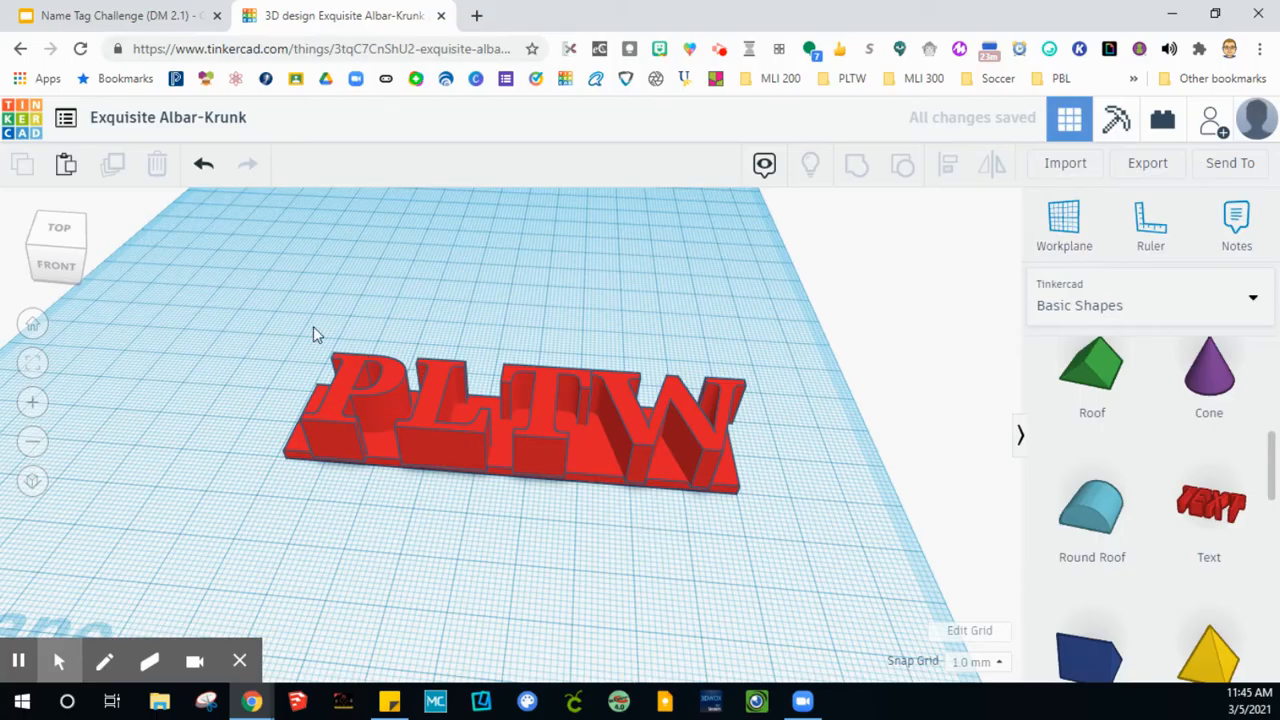
click(60, 235)
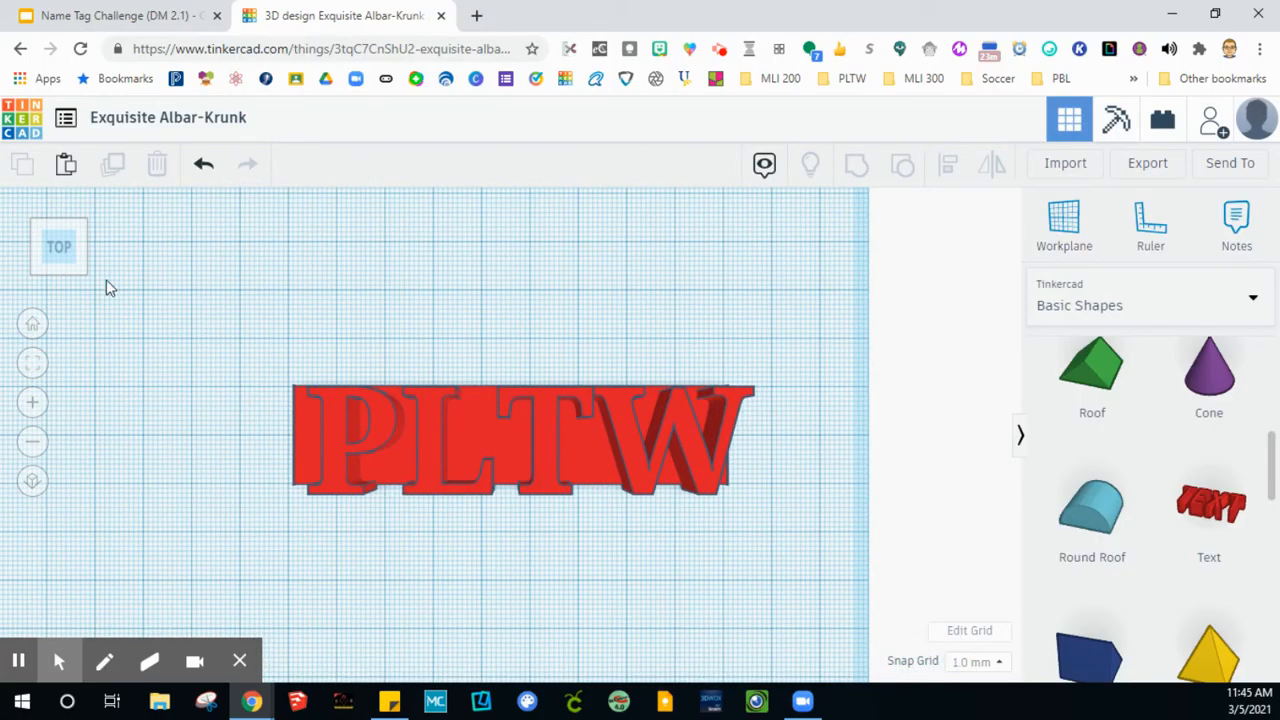
click(84, 270)
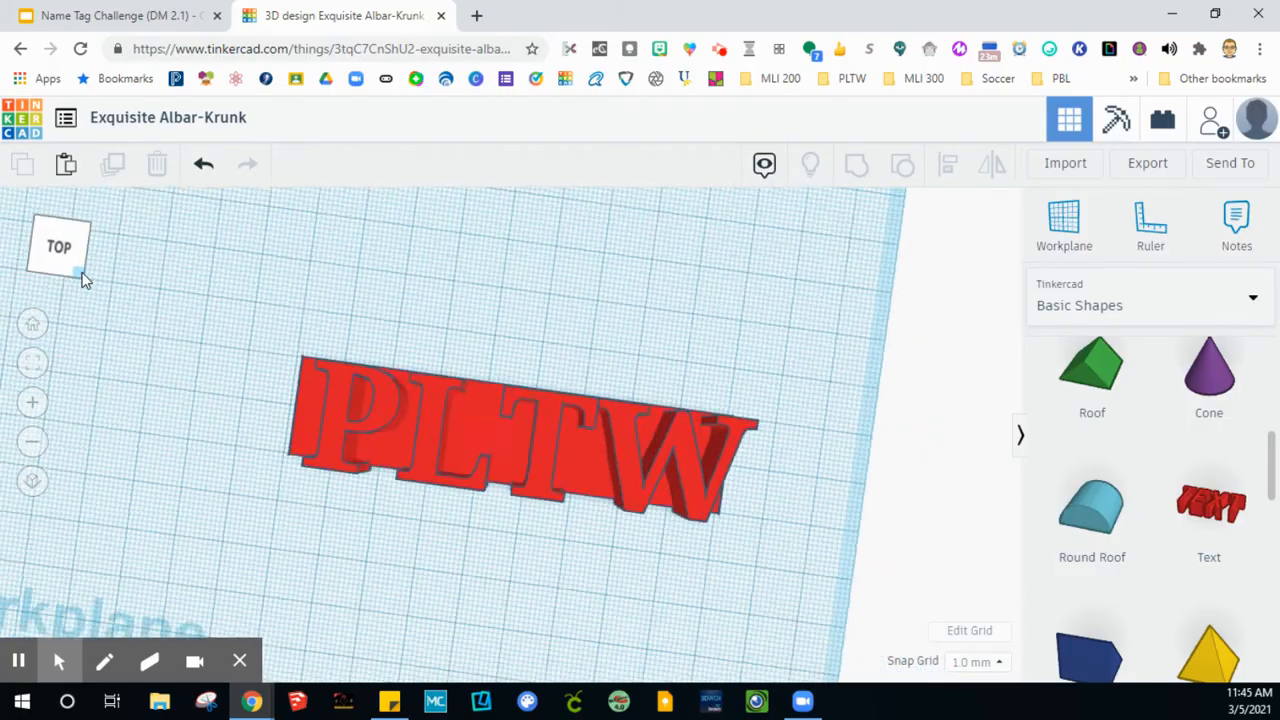
click(84, 270)
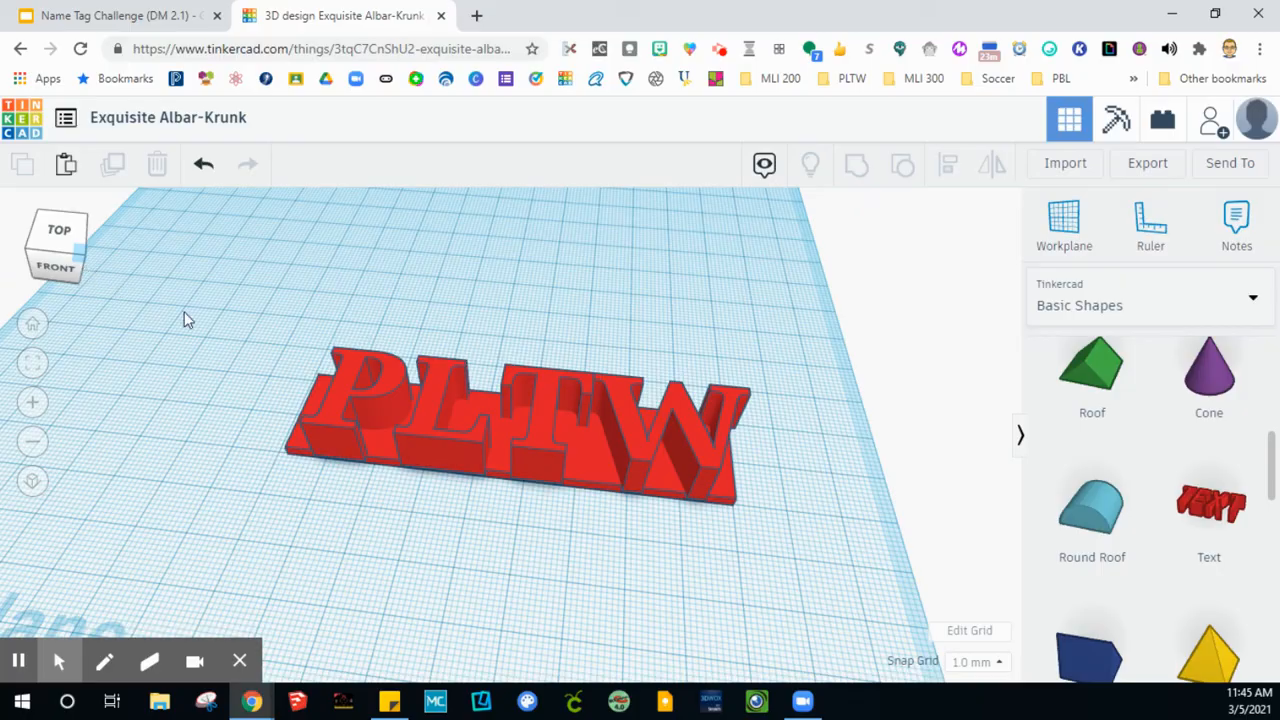
Step: Set the height of the PLTW text to 4 mm
click(540, 441)
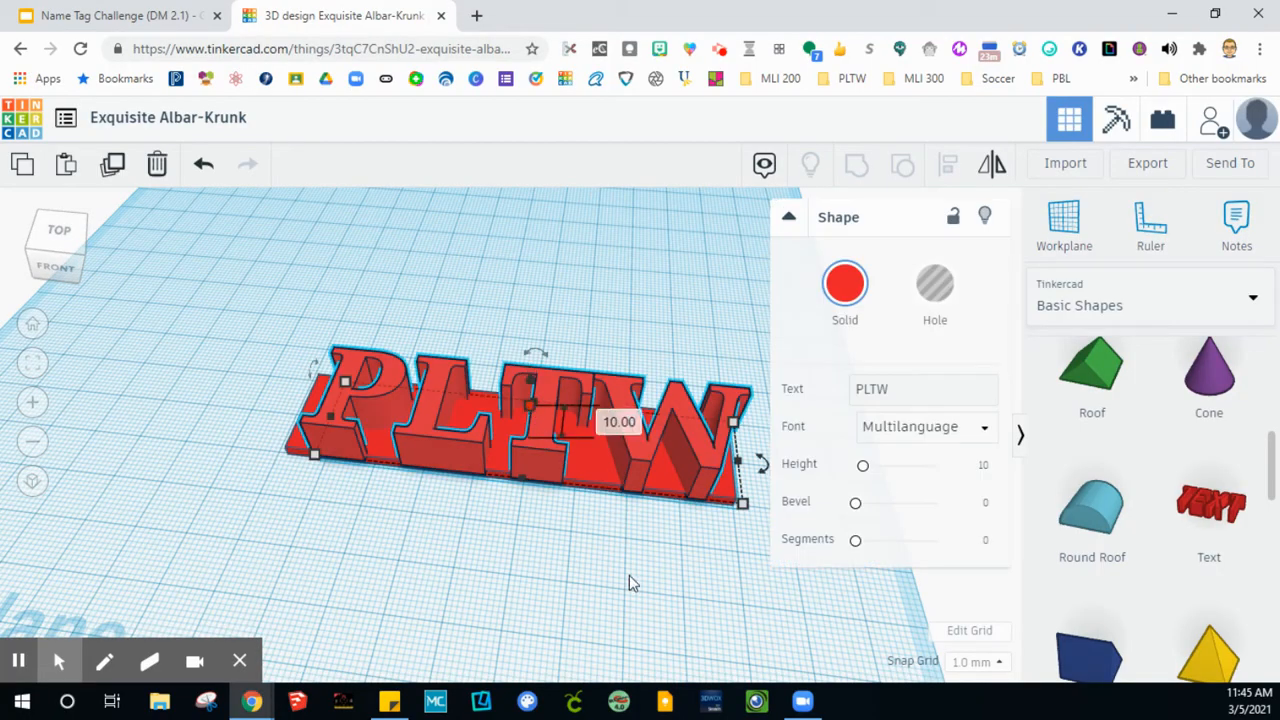
right_drag(629, 575, 666, 468)
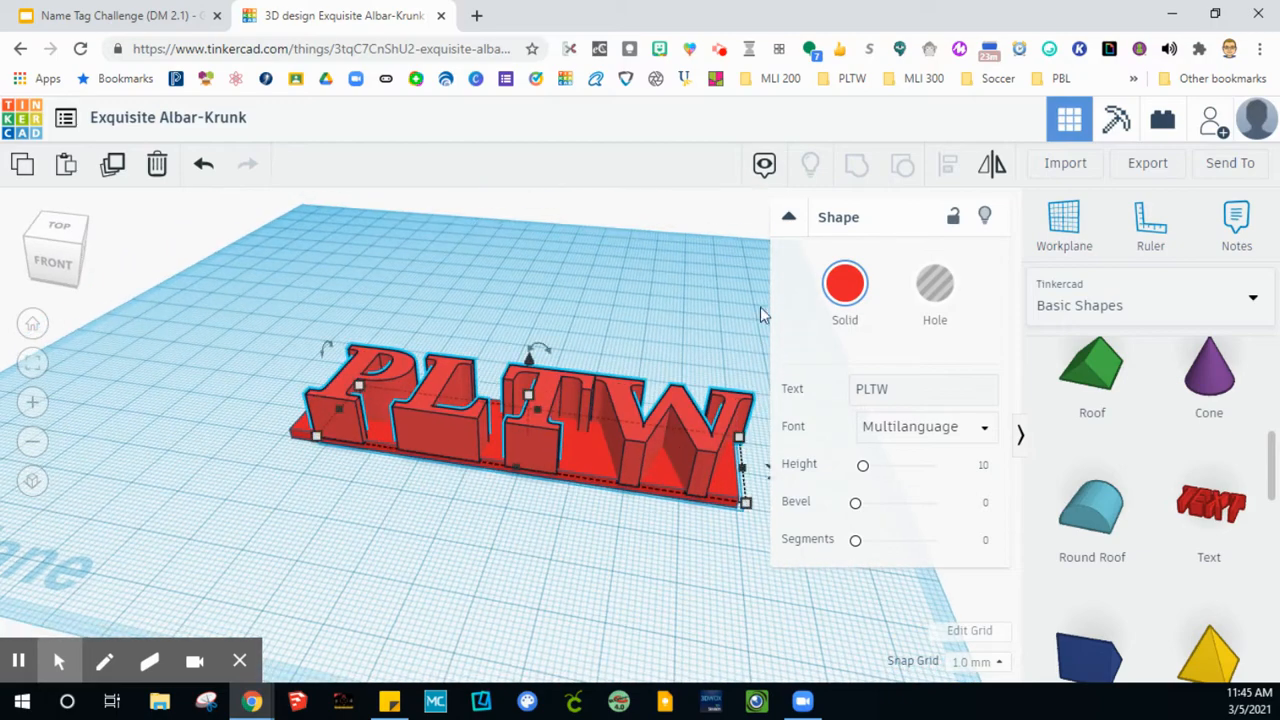
click(788, 216)
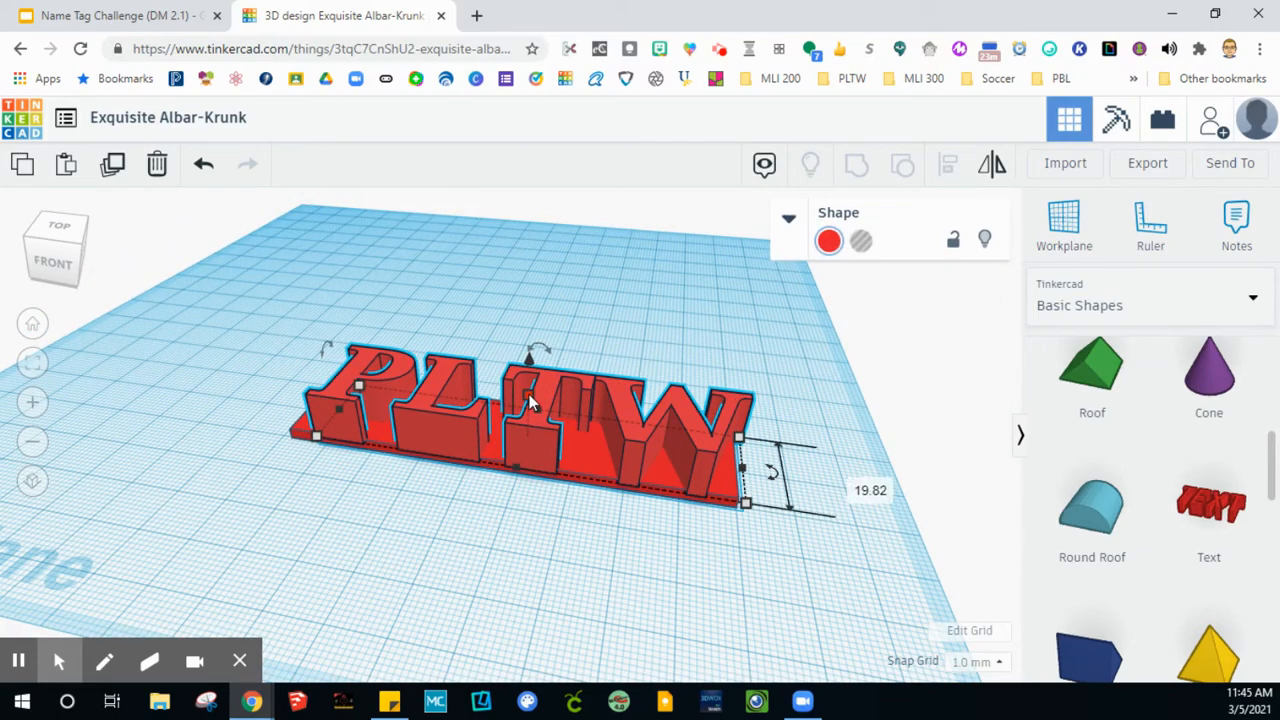
click(627, 416)
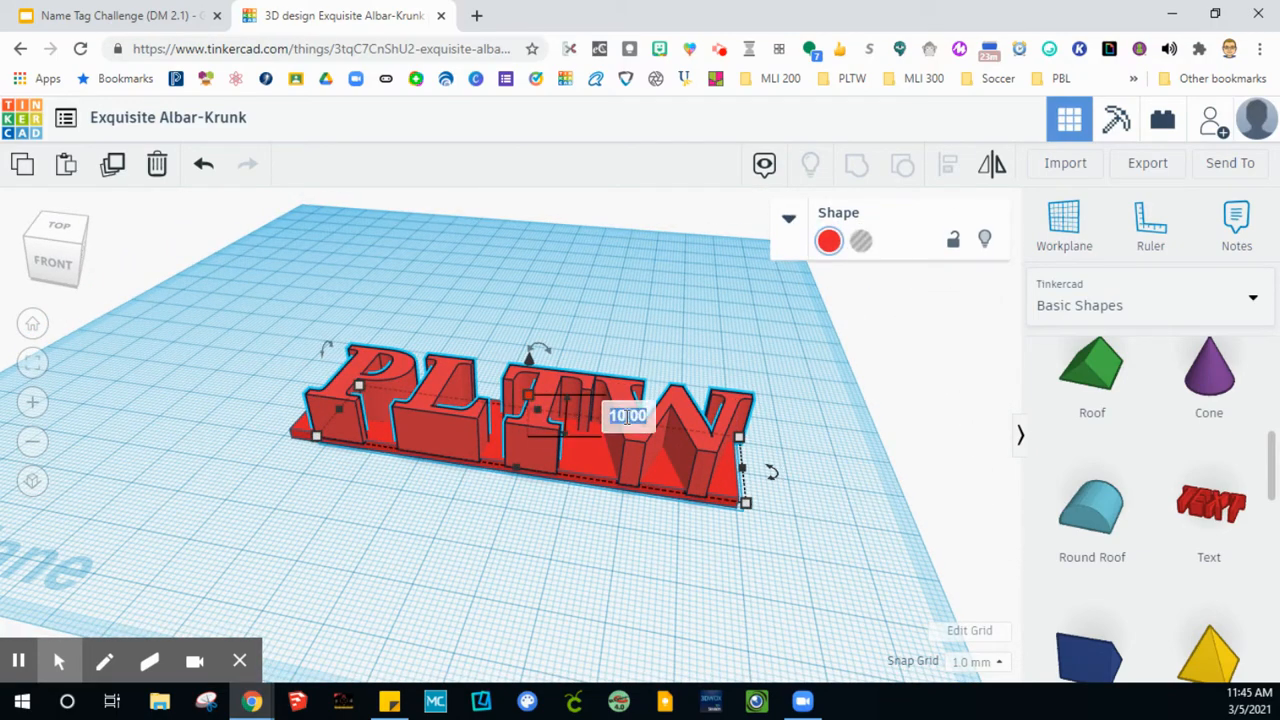
text(4)
key(Return)
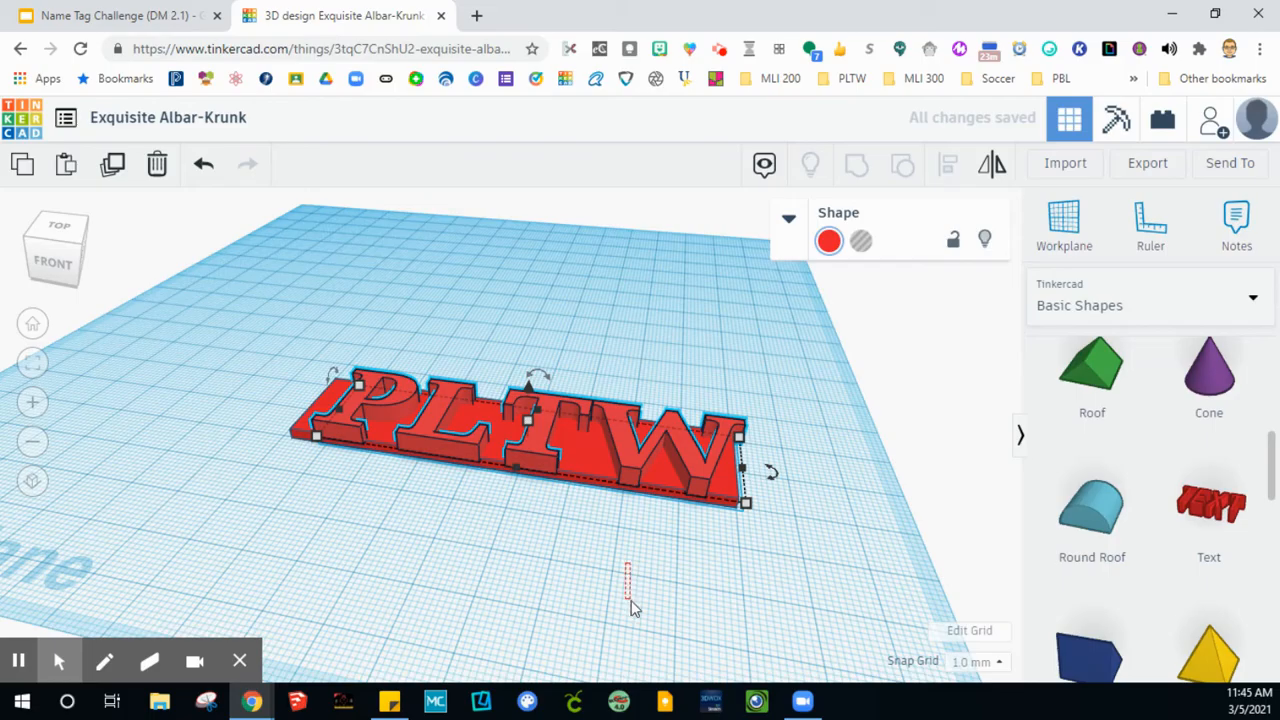
Step: Scale the PLTW lettering down from its front corner to about 63 mm by 15 mm so it fits within the plate
click(724, 546)
mouse_move(708, 555)
right_down()
mouse_move(719, 595)
mouse_move(708, 542)
right_up()
click(687, 489)
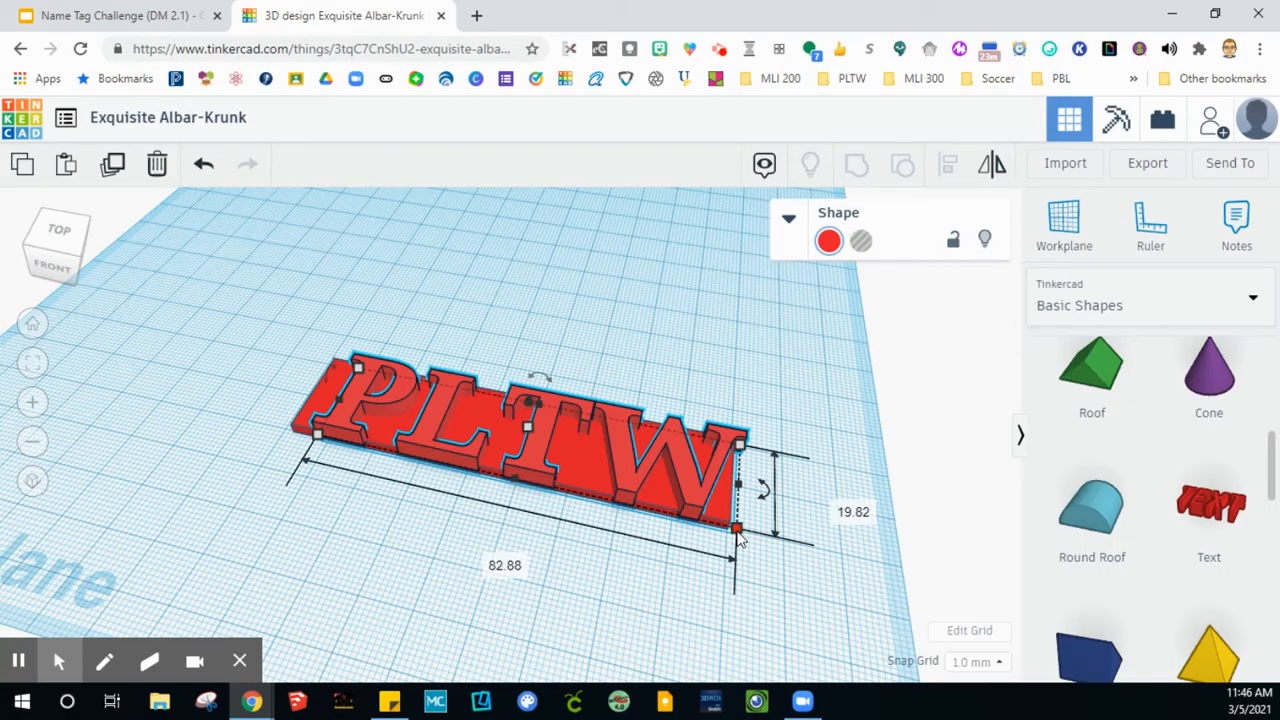
drag(737, 530, 612, 462)
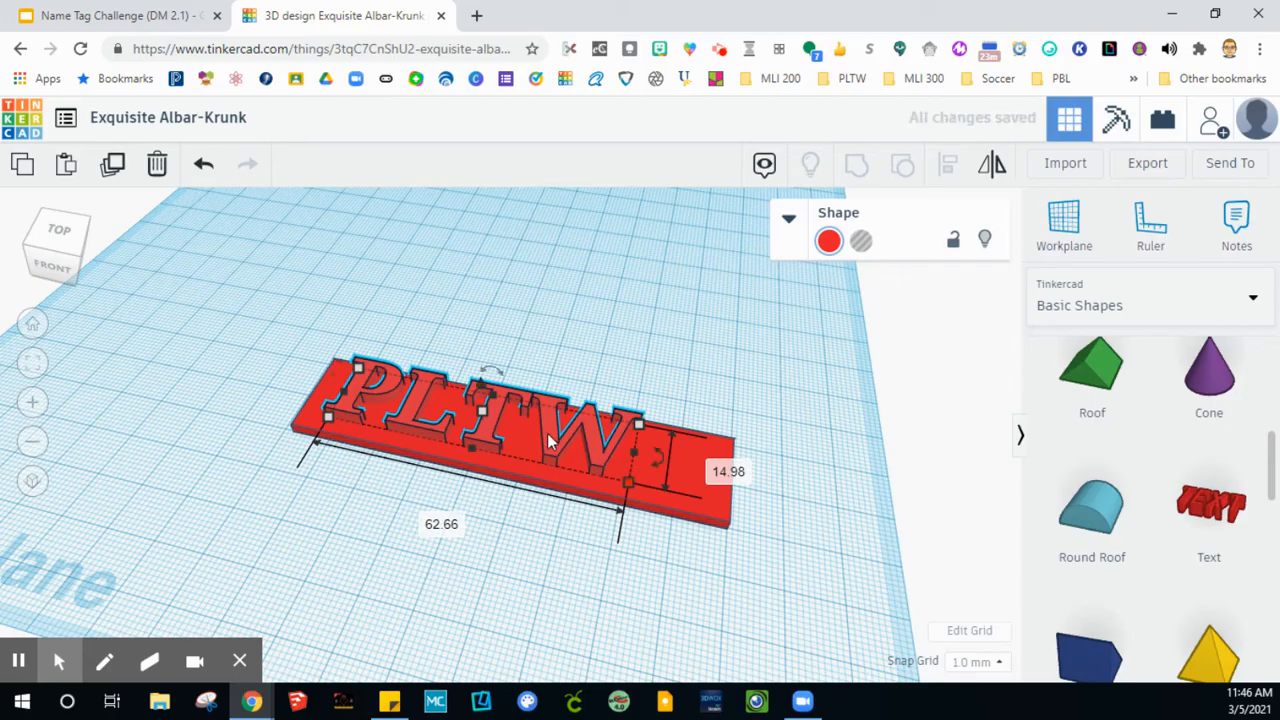
Step: Nudge the PLTW text along the plate until the W sits near the plate's far right end
key(Right)
key(Right)
key(Right)
key(Right)
key(Right)
key(Right)
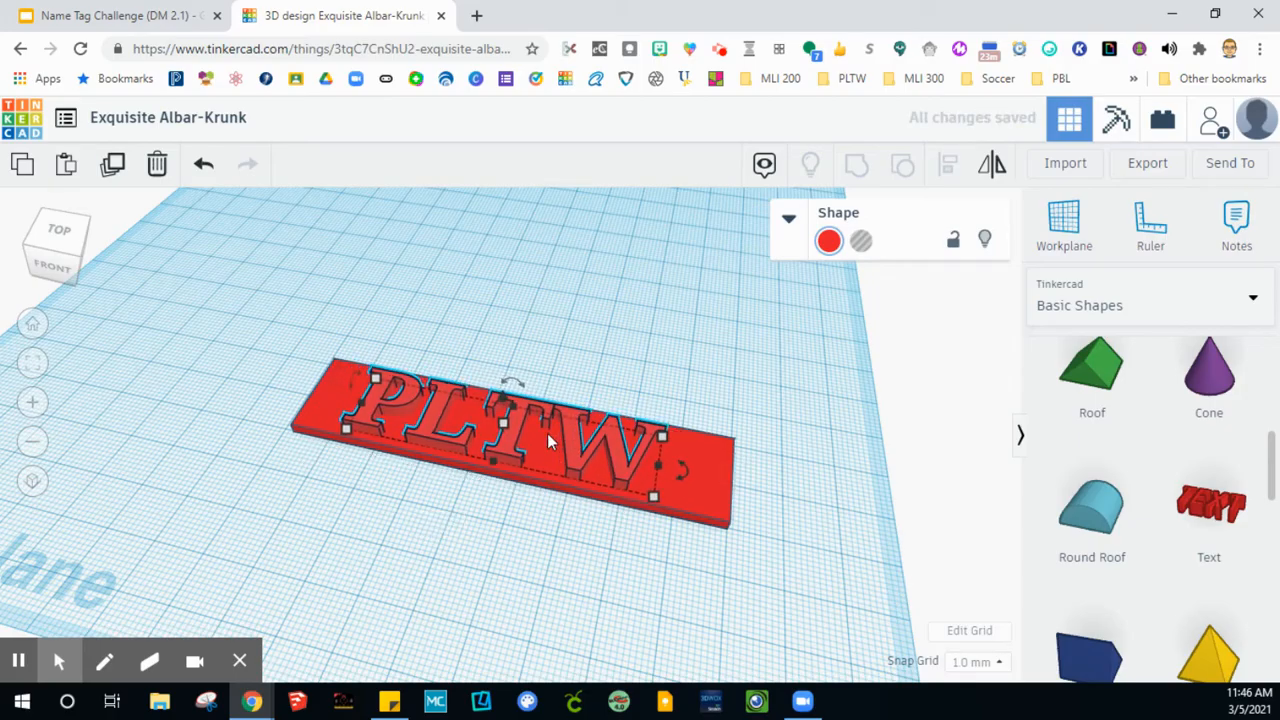
key(Right)
key(Right)
key(Right)
key(Right)
key(Right)
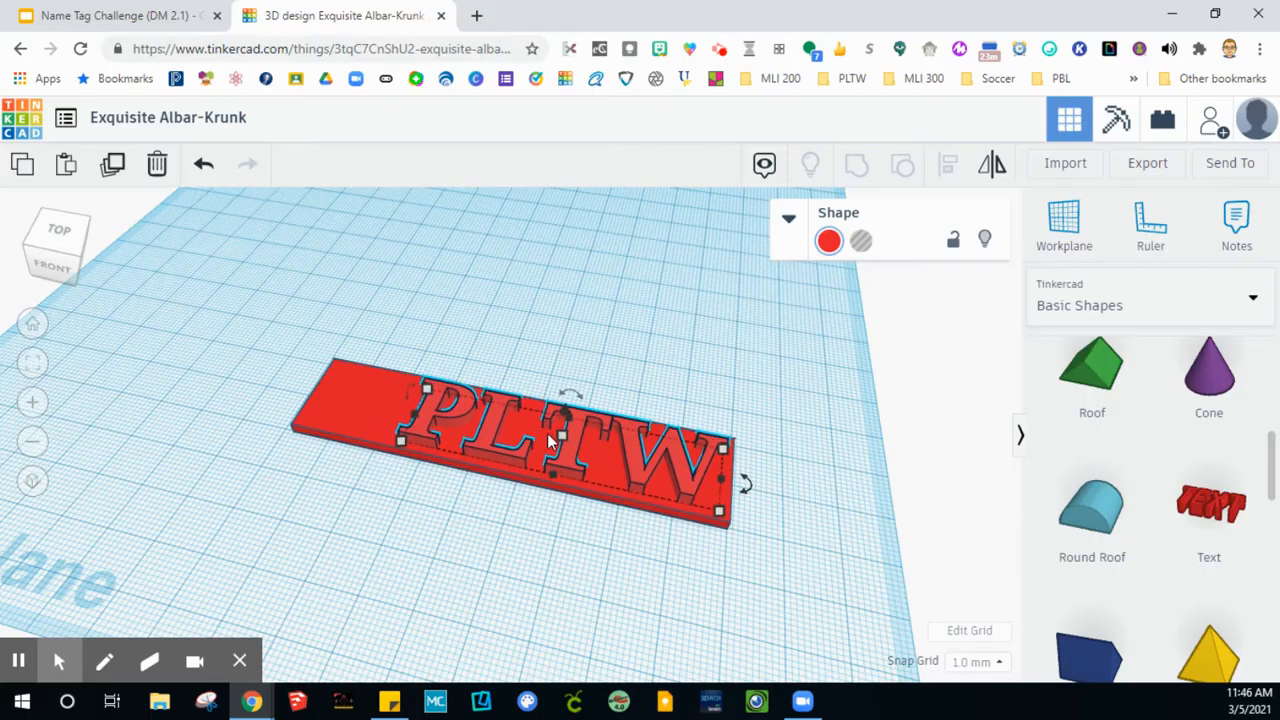
click(479, 612)
Step: Shorten the plate to about 76 mm by pulling in the empty end beside the letter P
right_drag(434, 566, 477, 636)
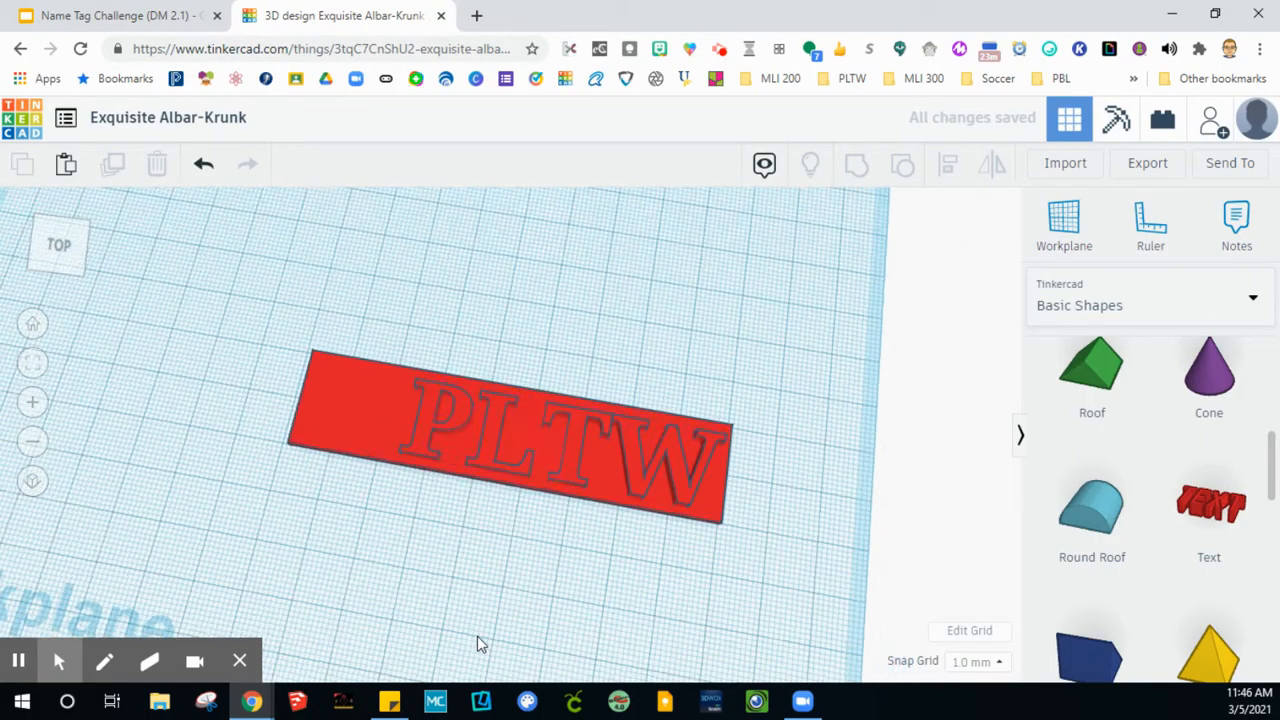
right_drag(452, 585, 429, 511)
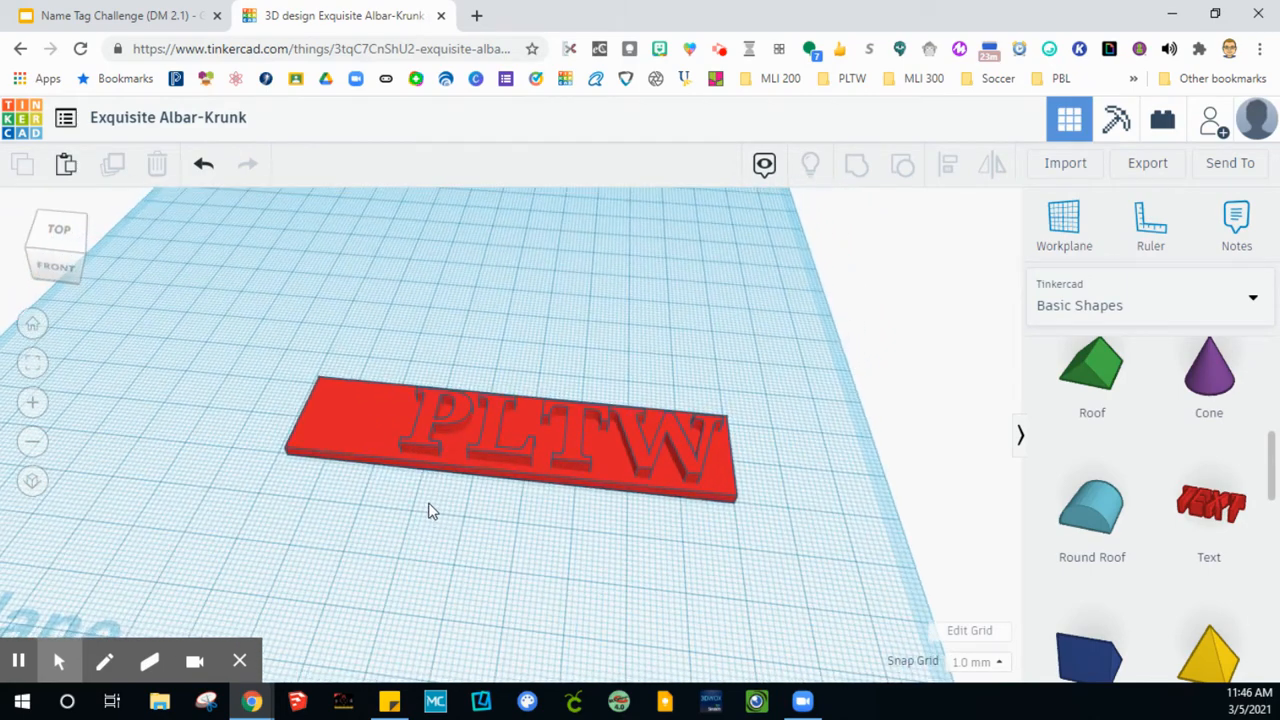
click(338, 433)
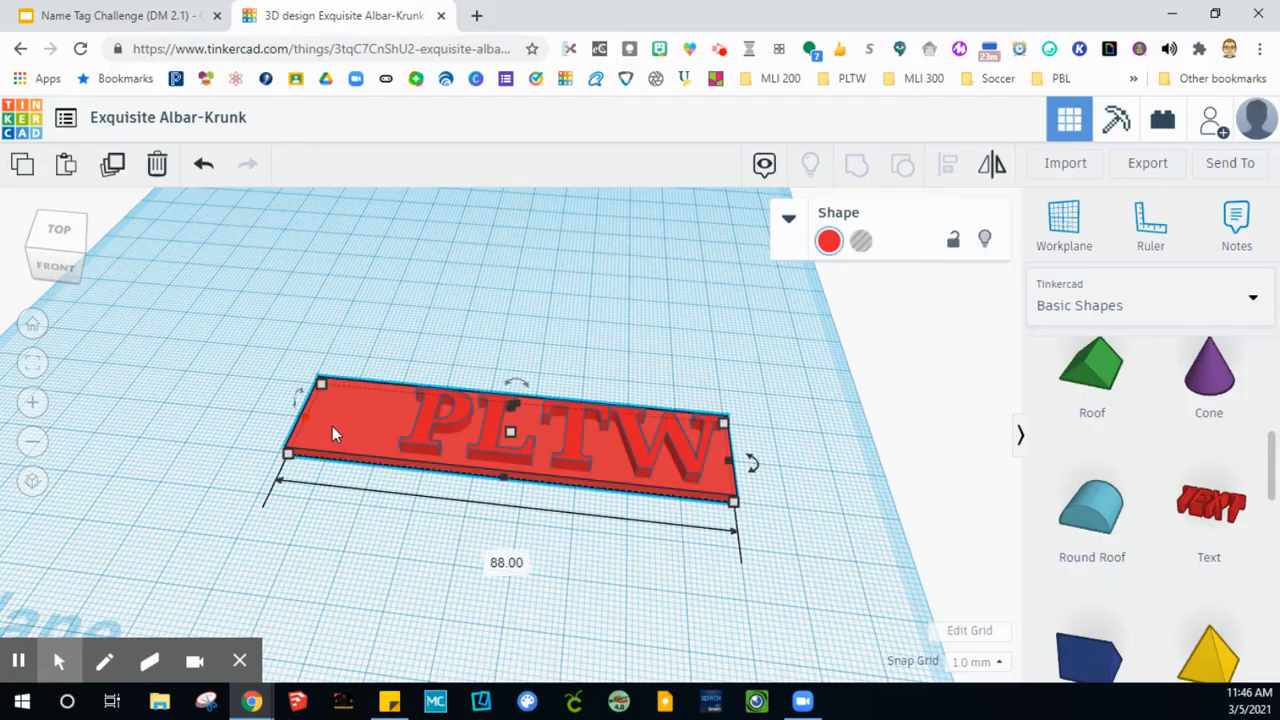
drag(333, 433, 376, 445)
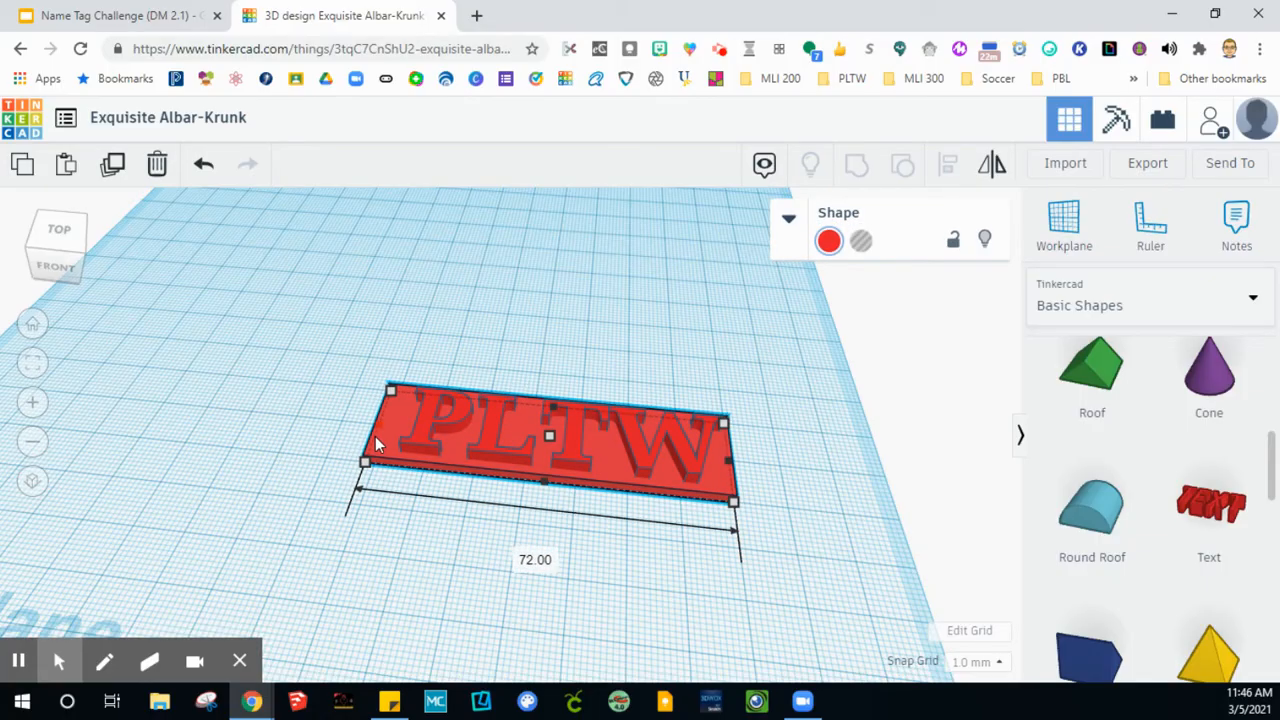
drag(376, 438, 353, 438)
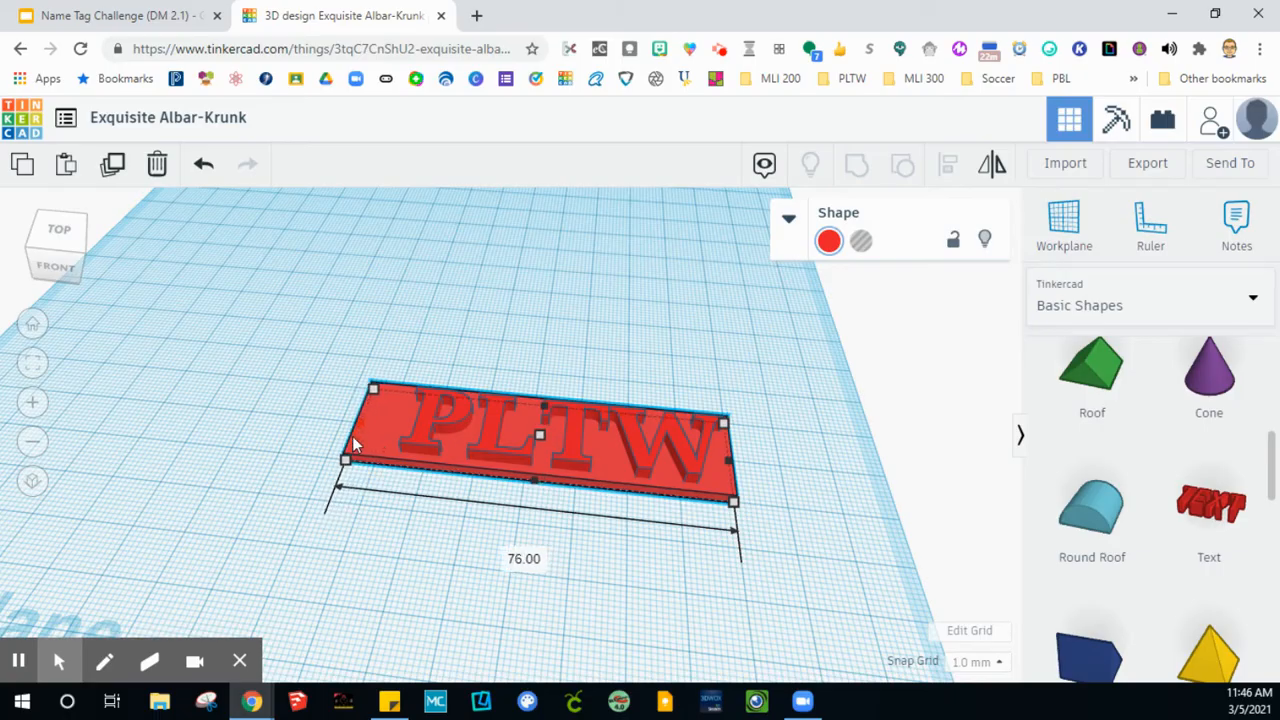
Step: Align the PLTW text and the plate so the lettering is centered across the plate's width
click(445, 612)
right_drag(329, 467, 312, 416)
drag(312, 414, 580, 535)
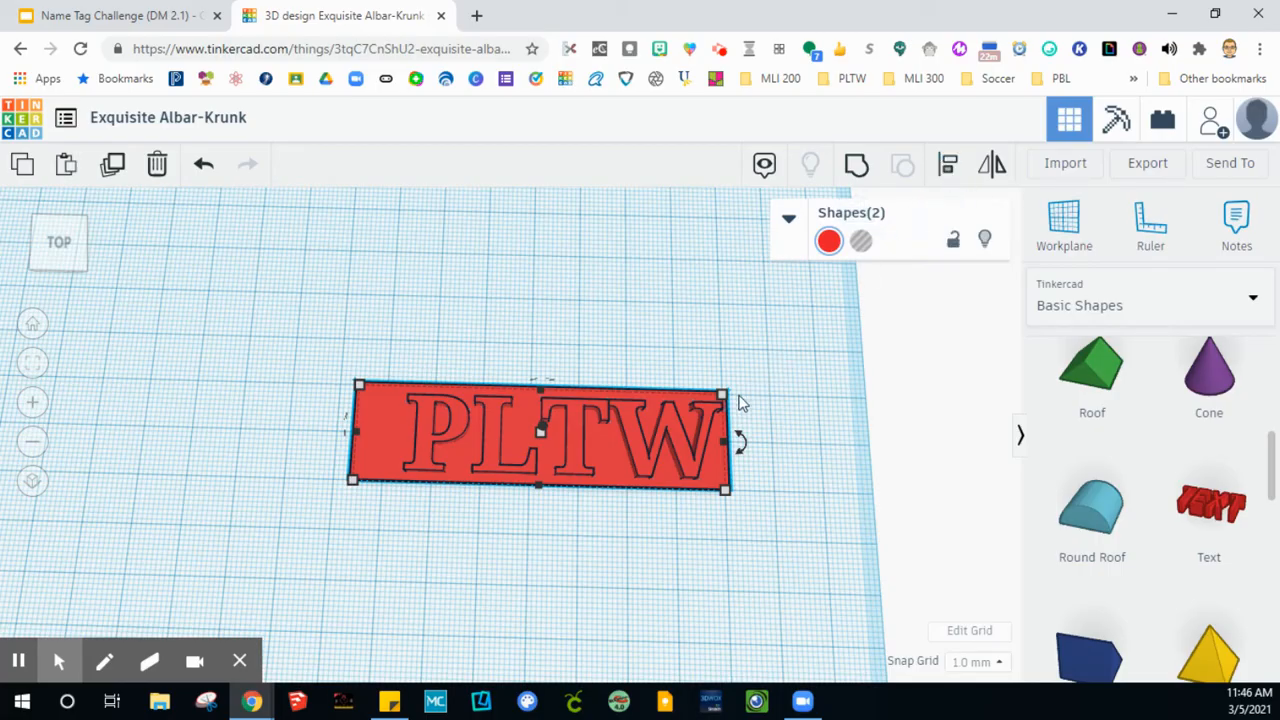
key(l)
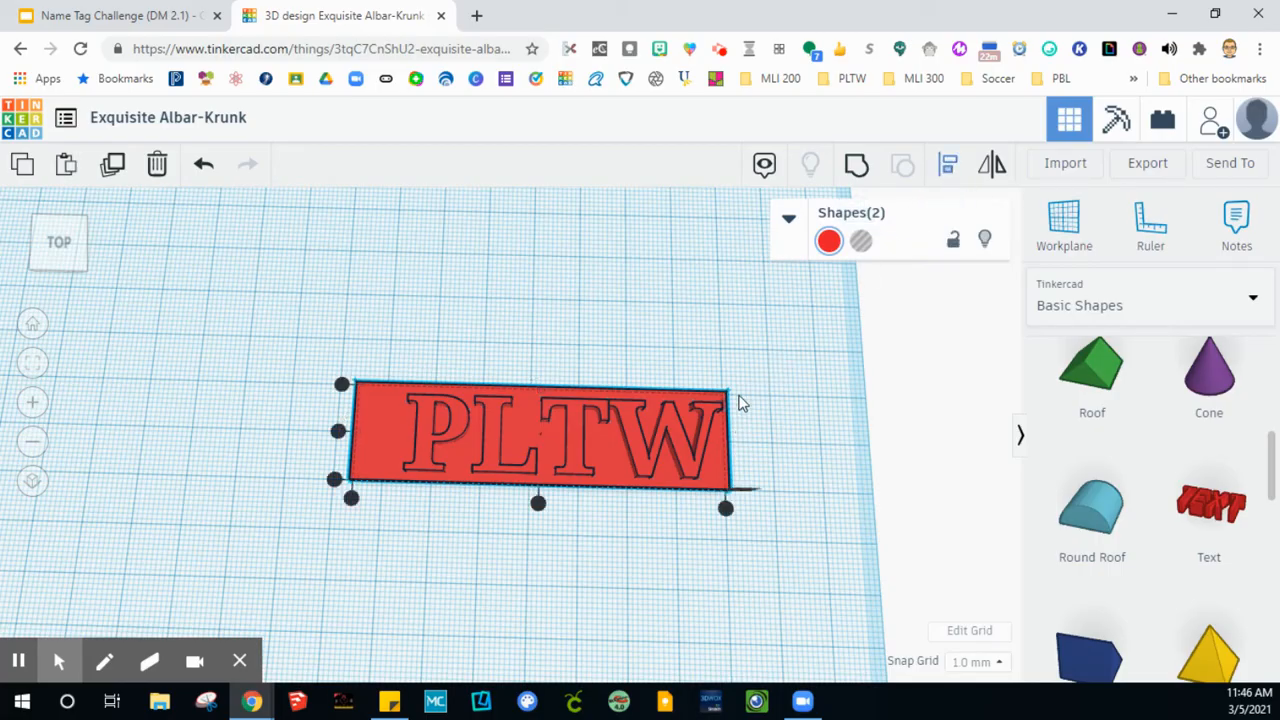
click(338, 432)
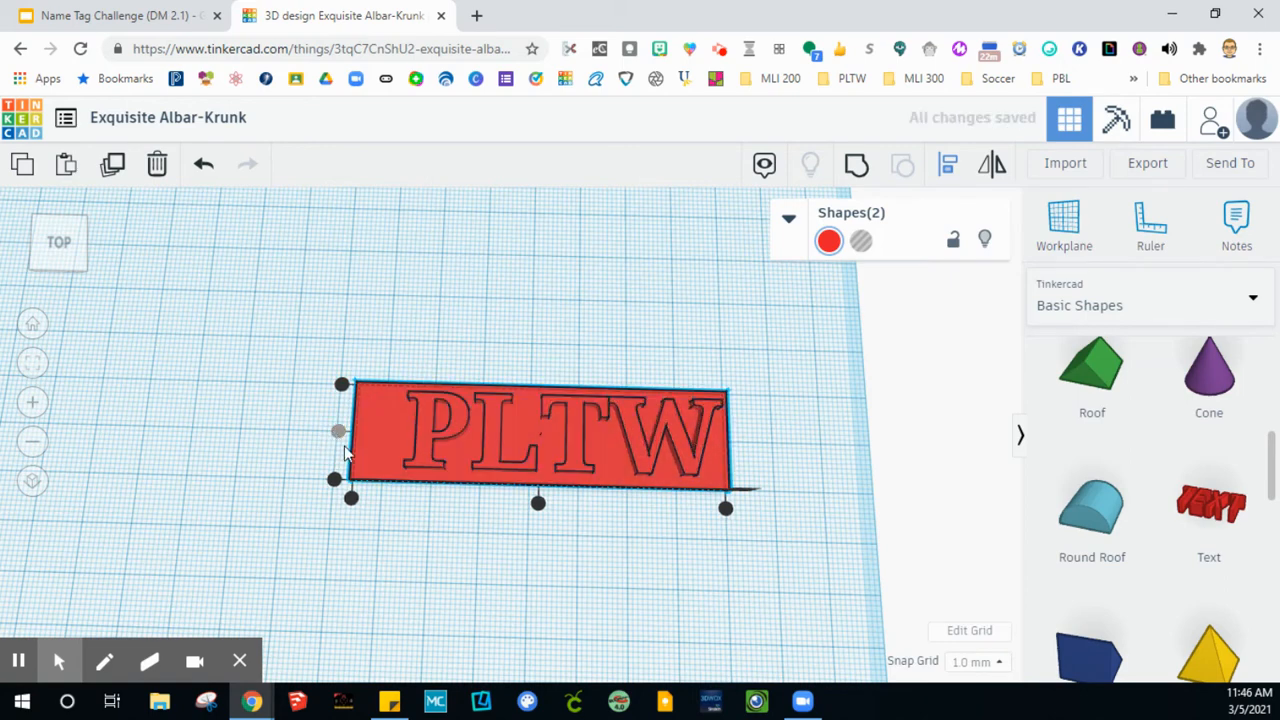
click(450, 585)
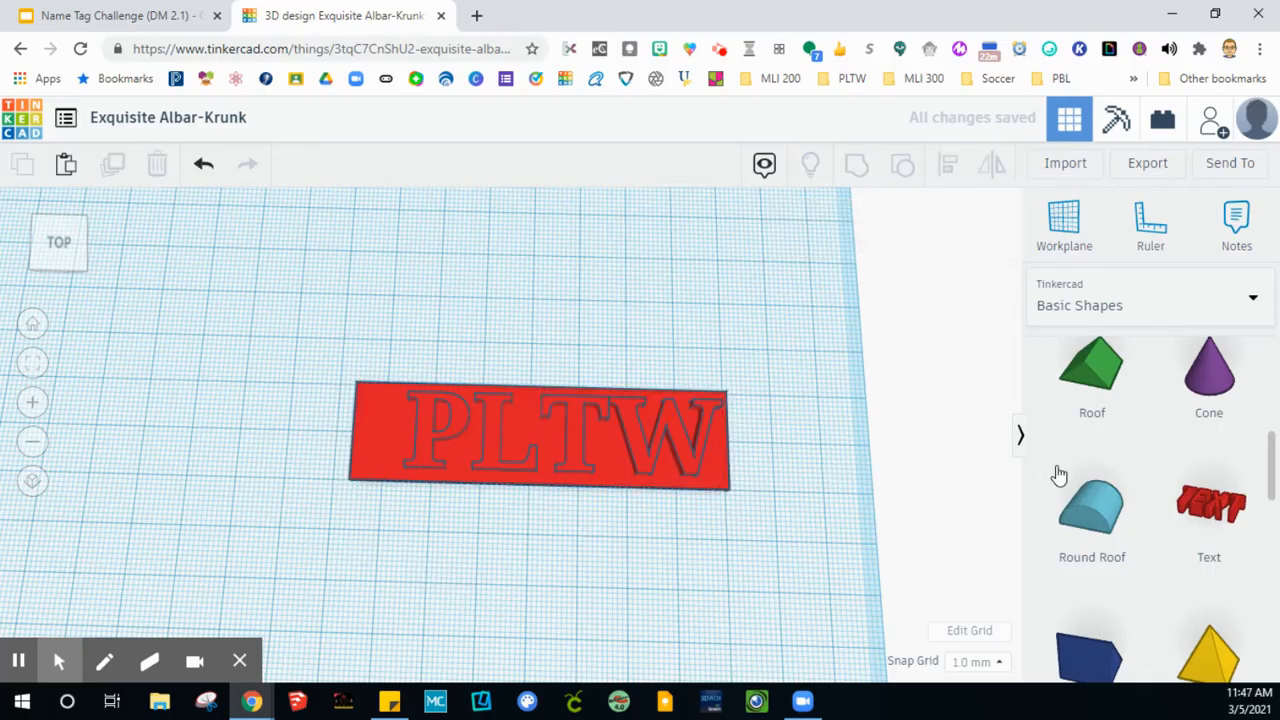
Step: Place a hole cylinder on the workplane beside the plate's empty end near the letter P
scroll(1147, 485, up, 5)
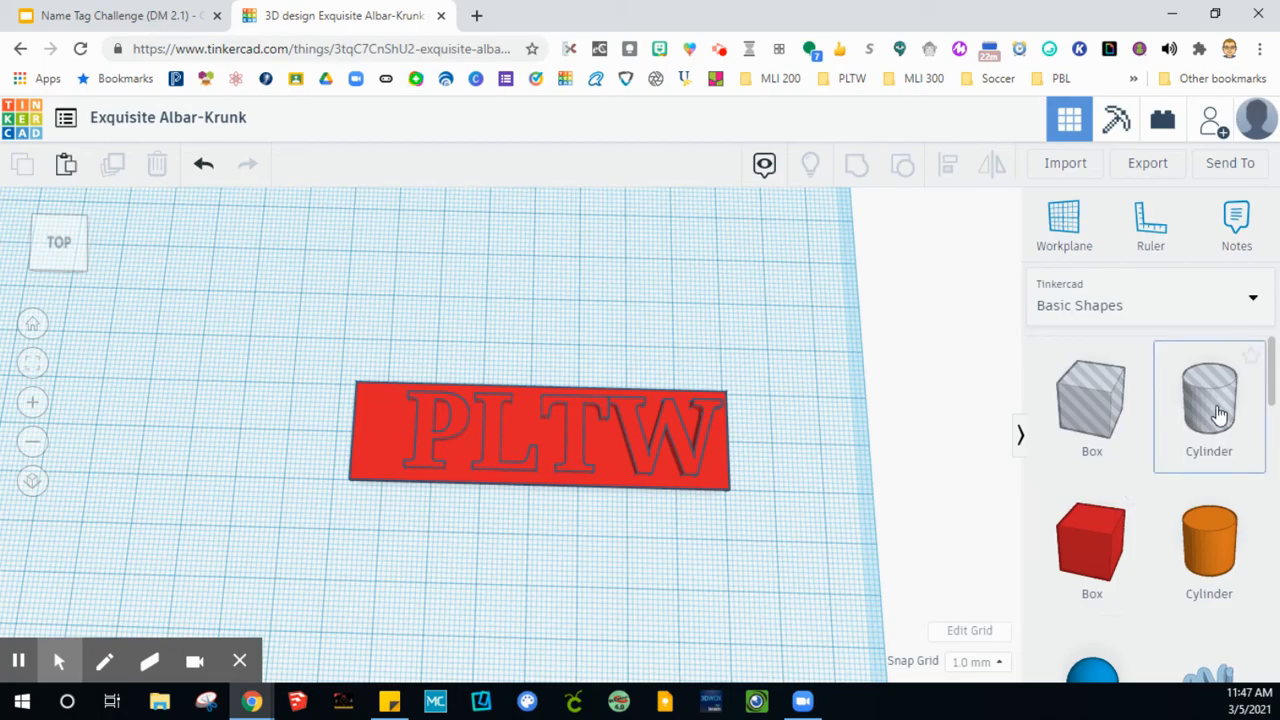
drag(1205, 400, 257, 416)
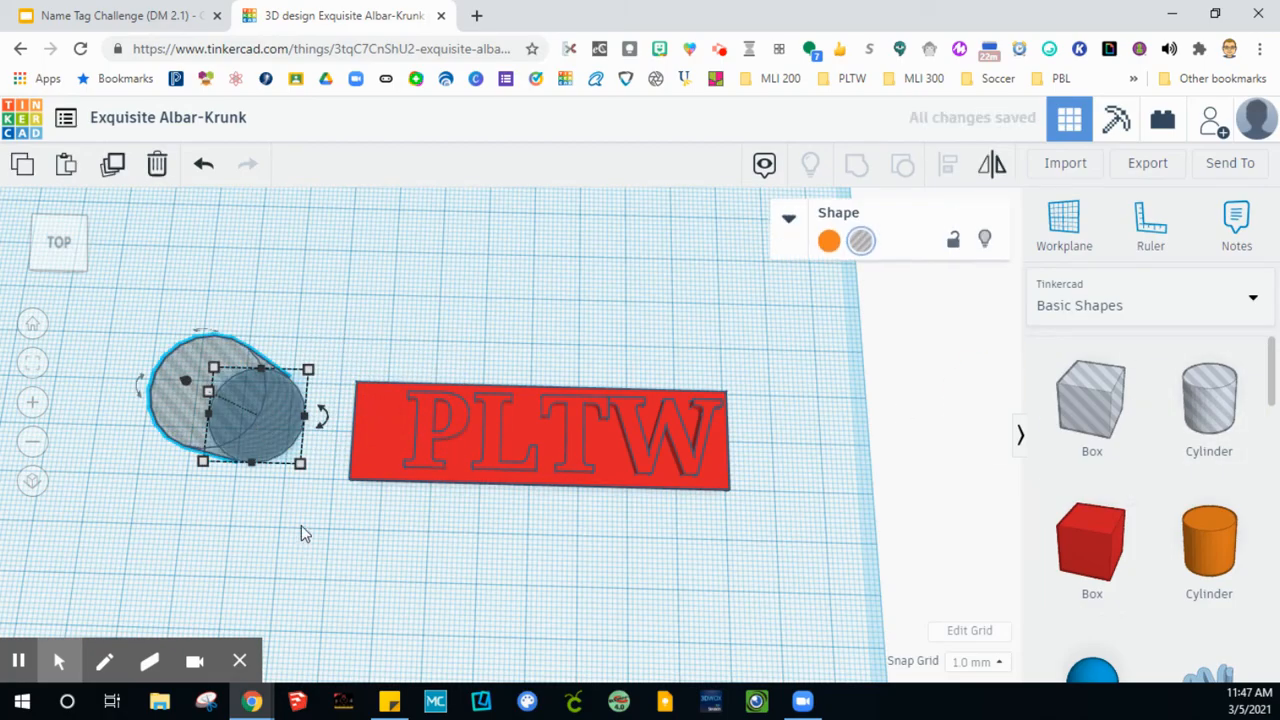
right_drag(301, 525, 279, 461)
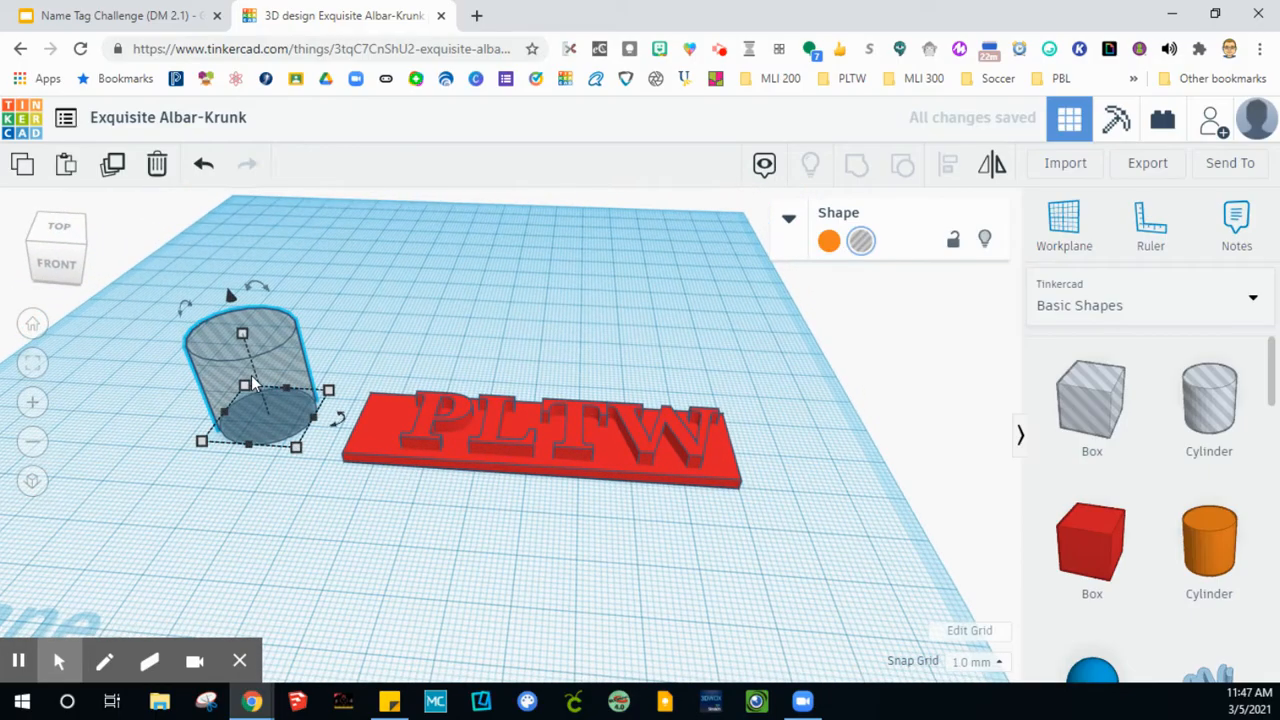
Step: Set the hole cylinder's width and length to 5 mm each
mouse_move(295, 449)
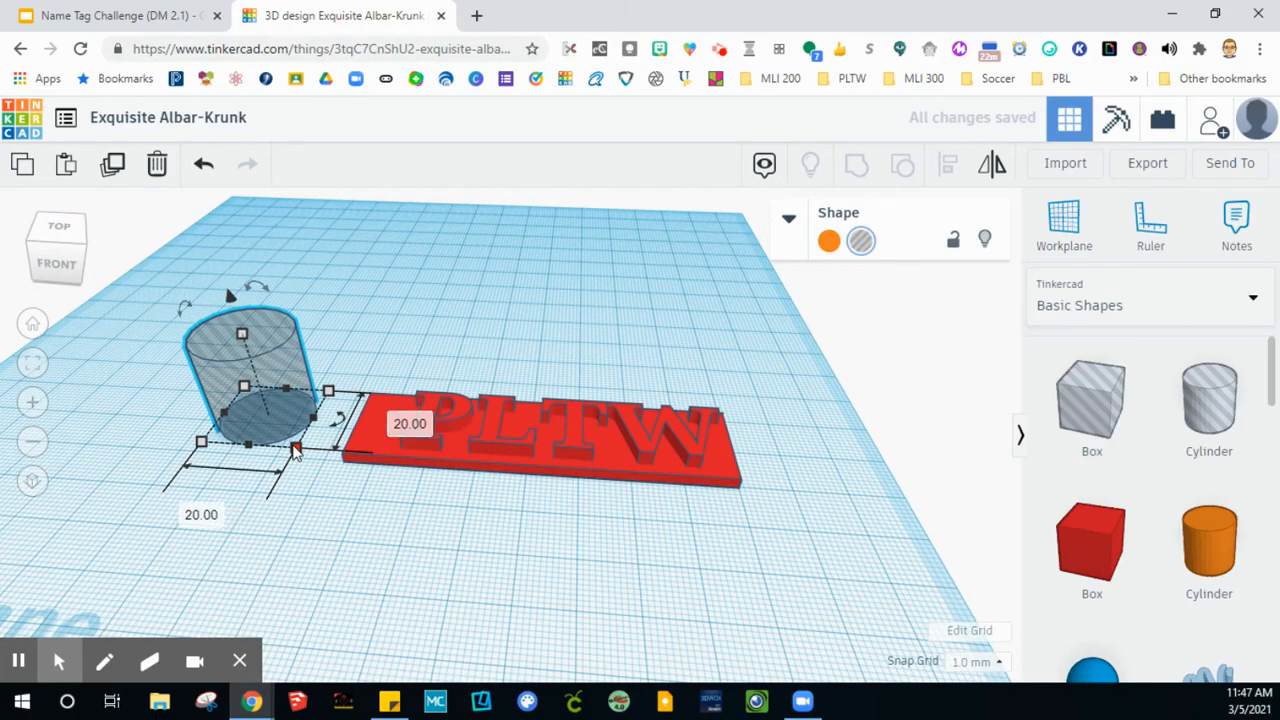
click(204, 515)
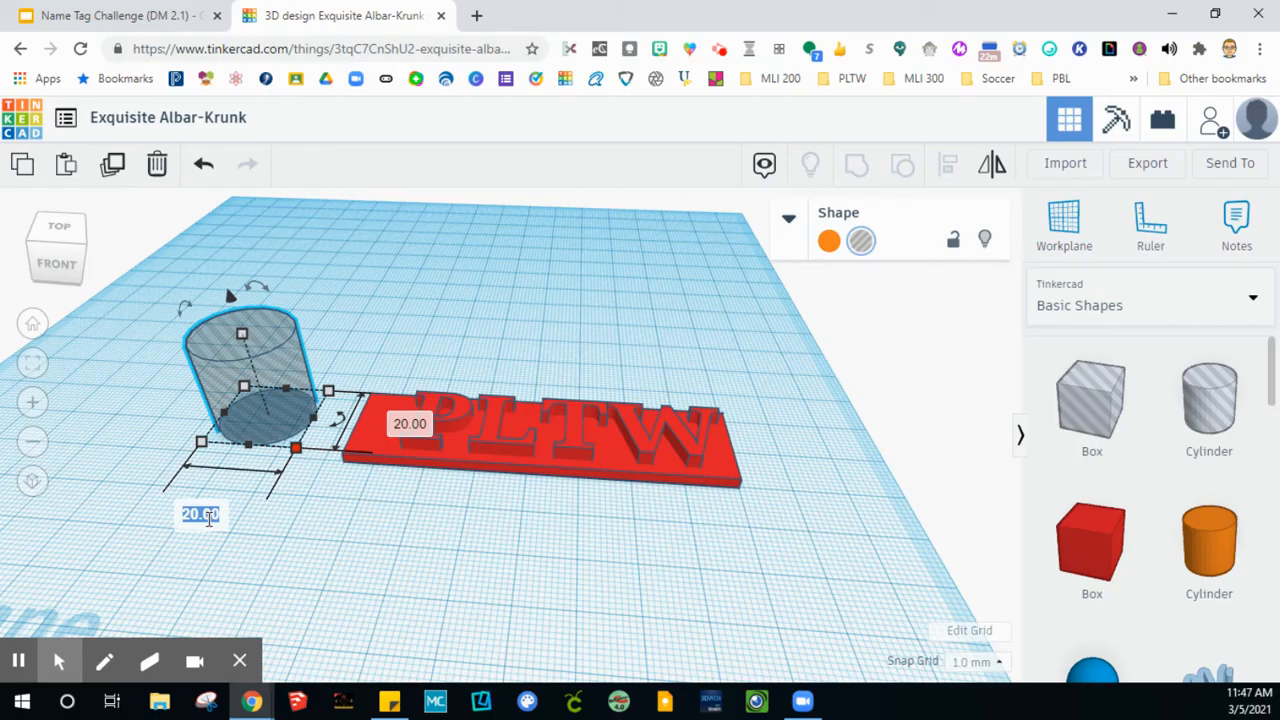
text(5)
key(Tab)
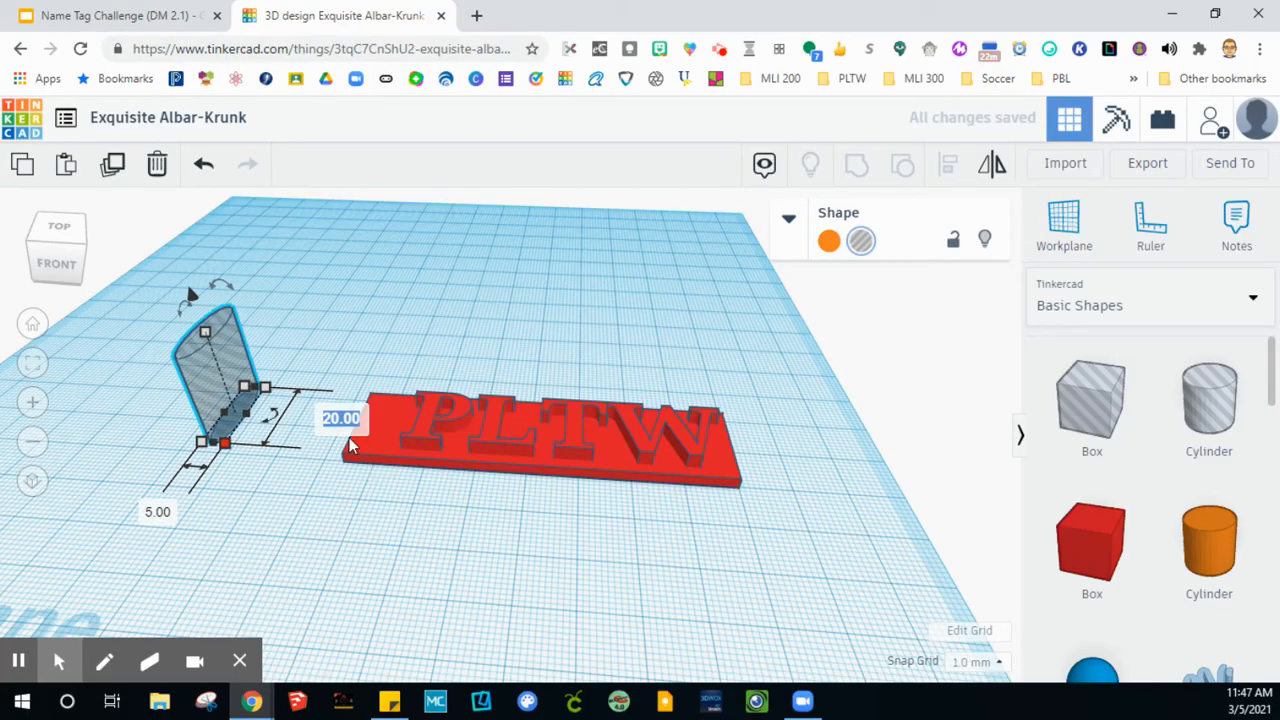
text(5)
key(Return)
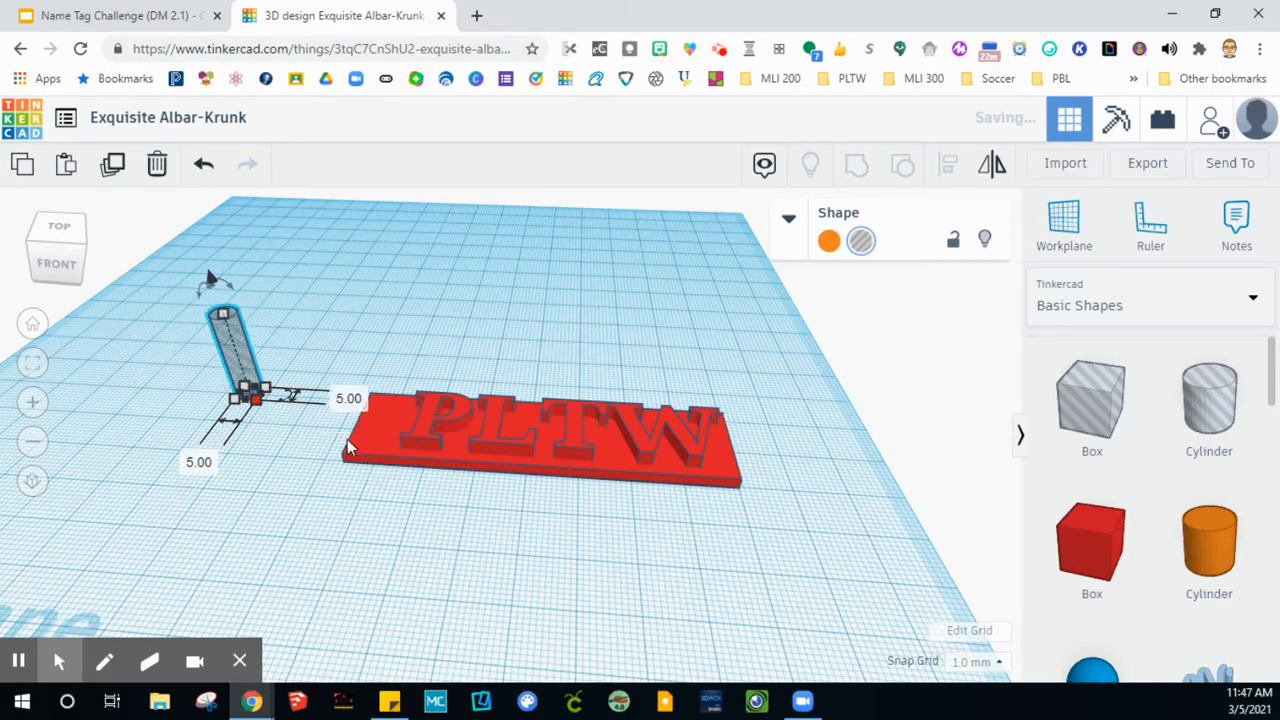
click(320, 545)
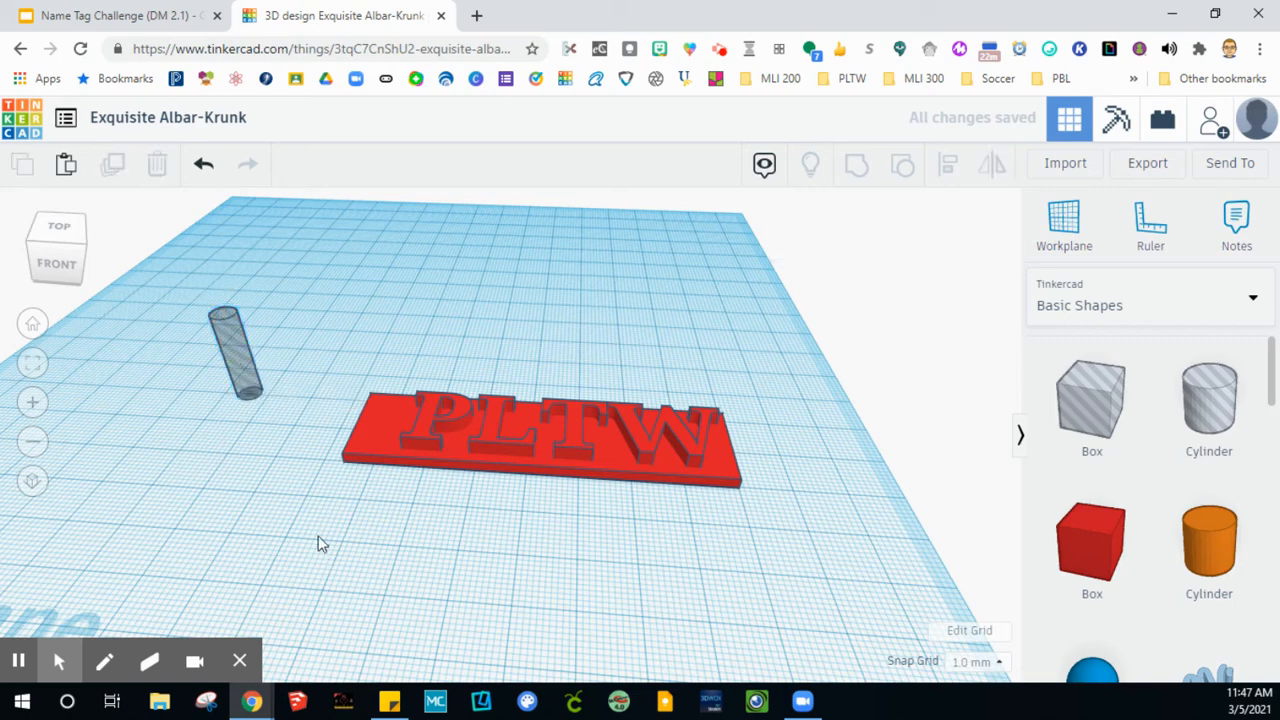
Step: Move the narrow hole cylinder onto the plate's empty end beside the letter P
click(252, 390)
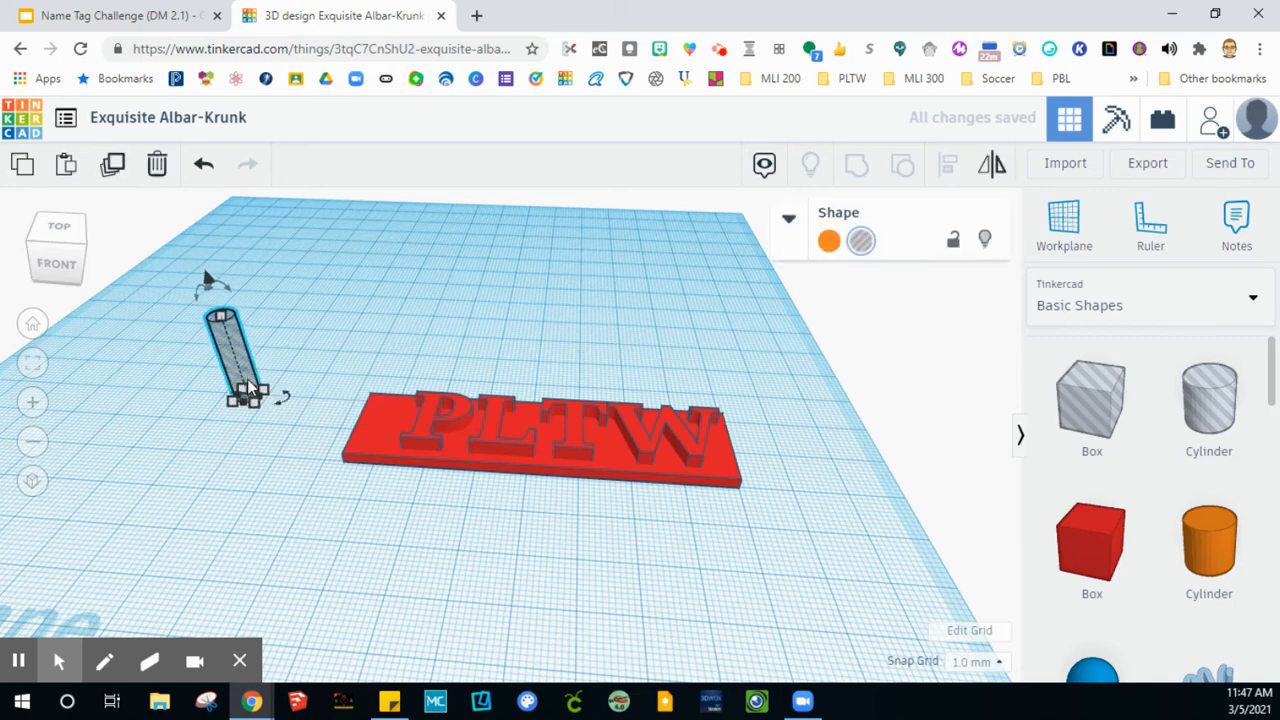
key(Down)
key(Down)
key(Down)
key(Down)
key(Down)
key(Right)
key(Right)
key(Right)
key(Right)
key(Right)
key(Right)
key(Right)
key(Right)
key(Right)
key(Right)
key(Right)
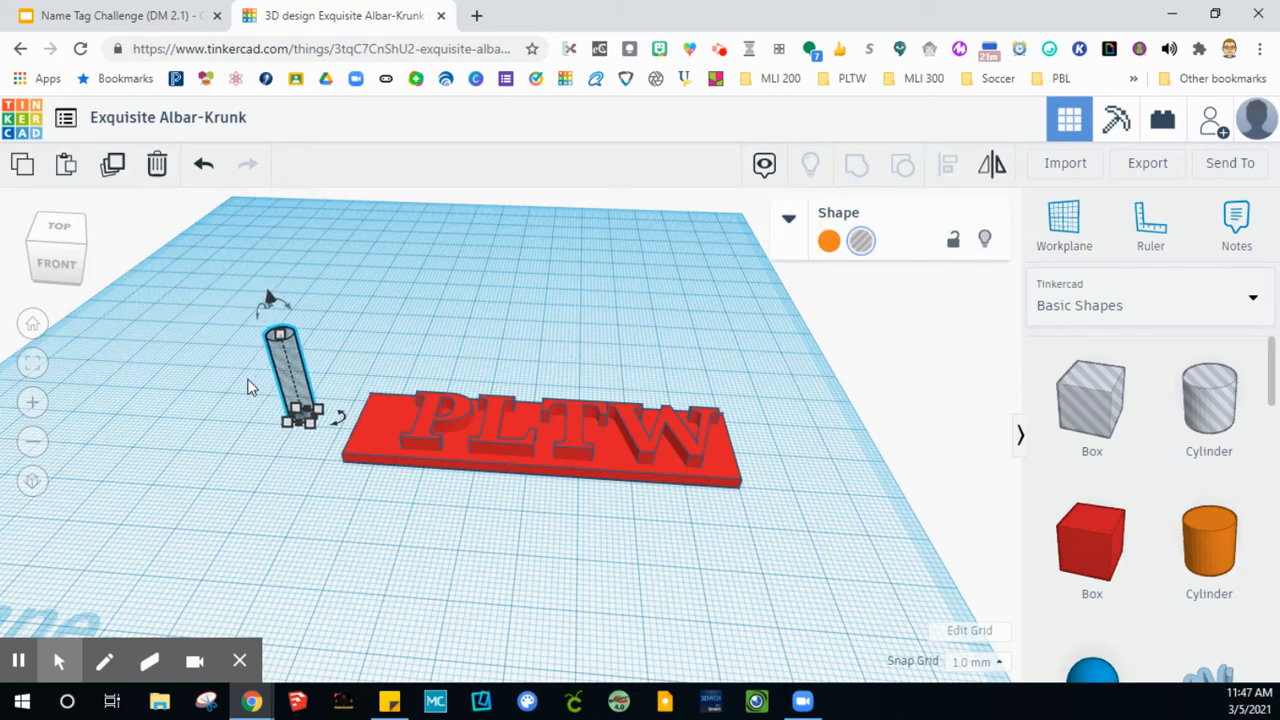
key(Right)
key(Right)
key(Right)
key(Right)
key(Right)
key(Right)
key(Right)
key(Right)
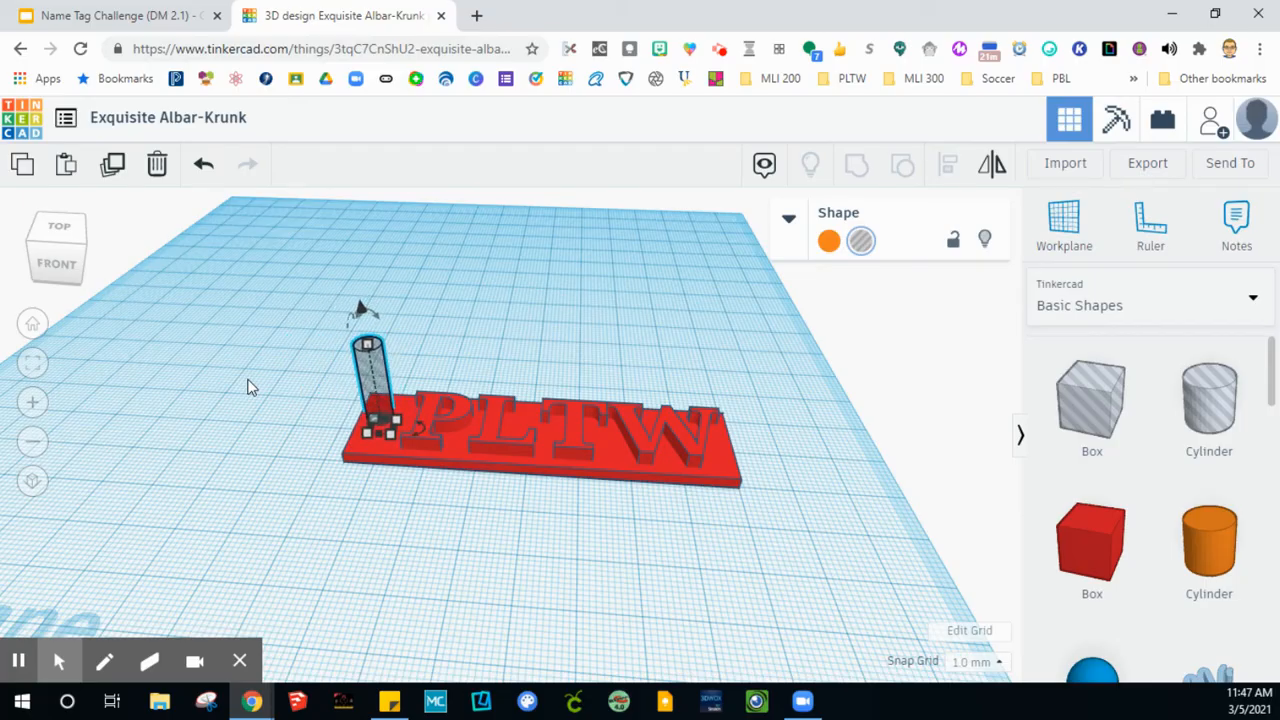
key(Down)
key(Down)
key(Up)
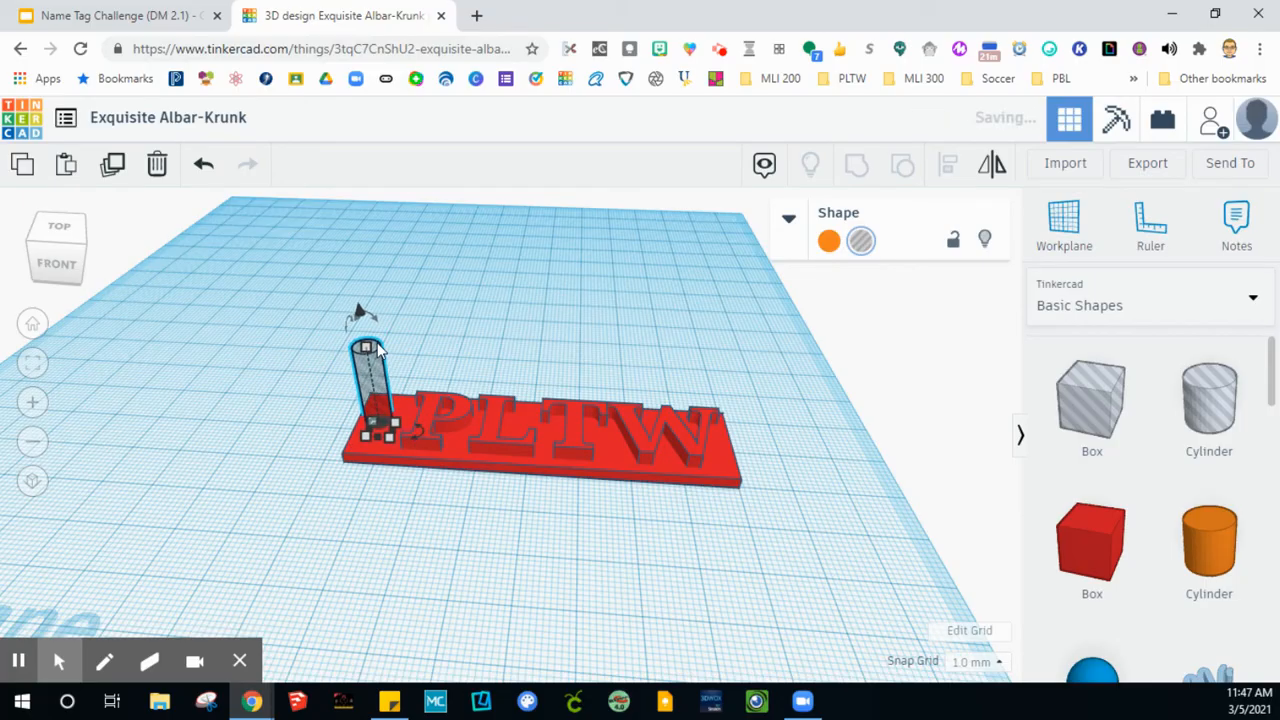
Step: Lower the hole cylinder's height to 7 mm so it still passes through the plate
drag(378, 348, 384, 403)
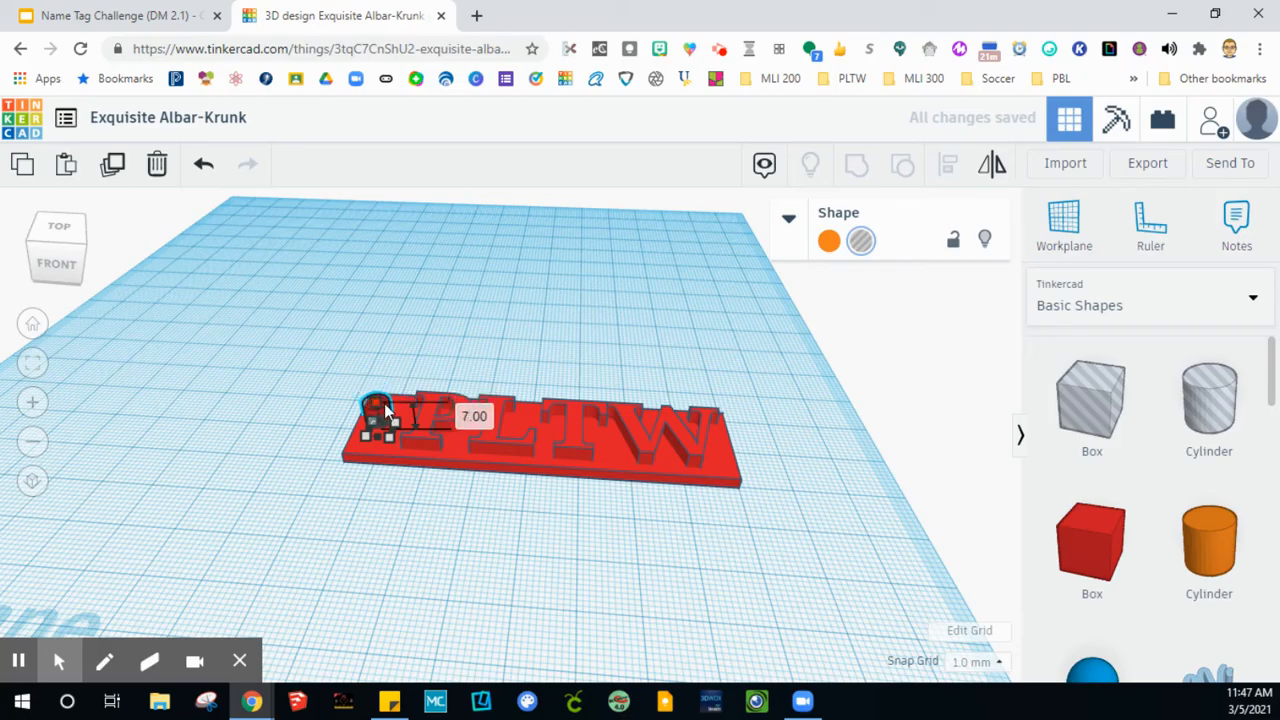
click(303, 514)
right_drag(289, 526, 331, 617)
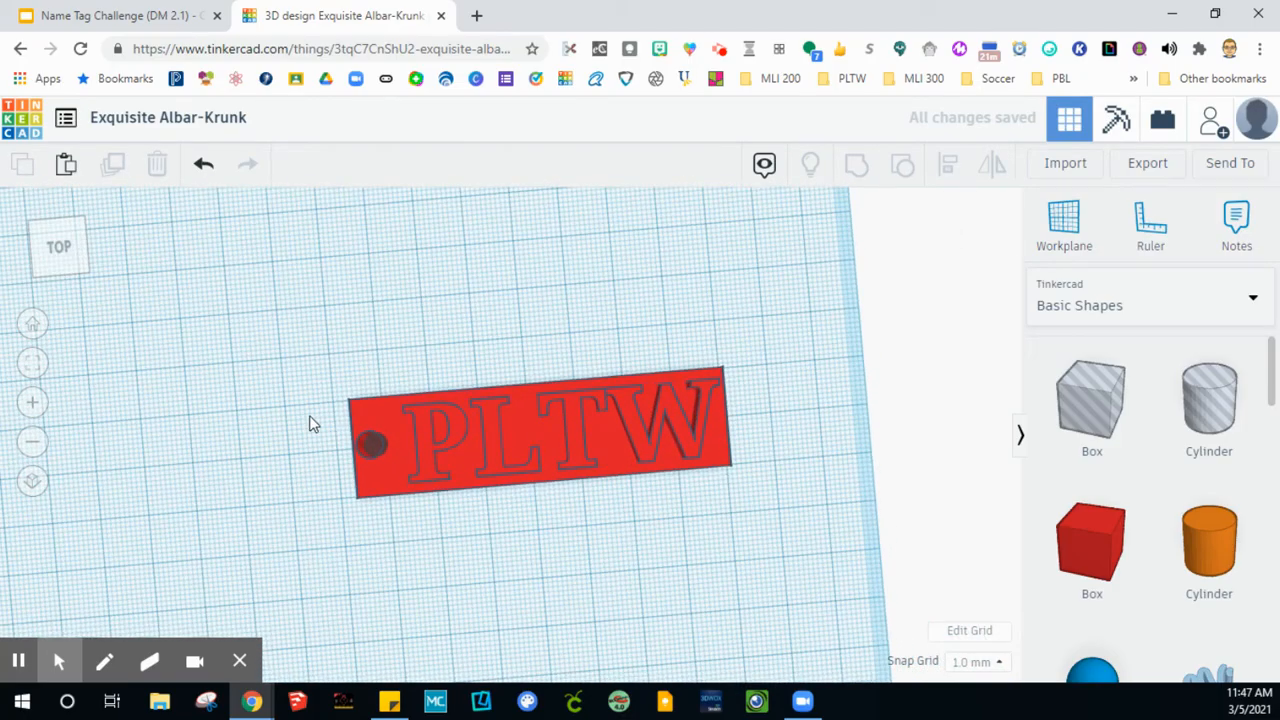
Step: Align the hole cylinder with the plate so it is centered across the plate's width
drag(310, 418, 388, 502)
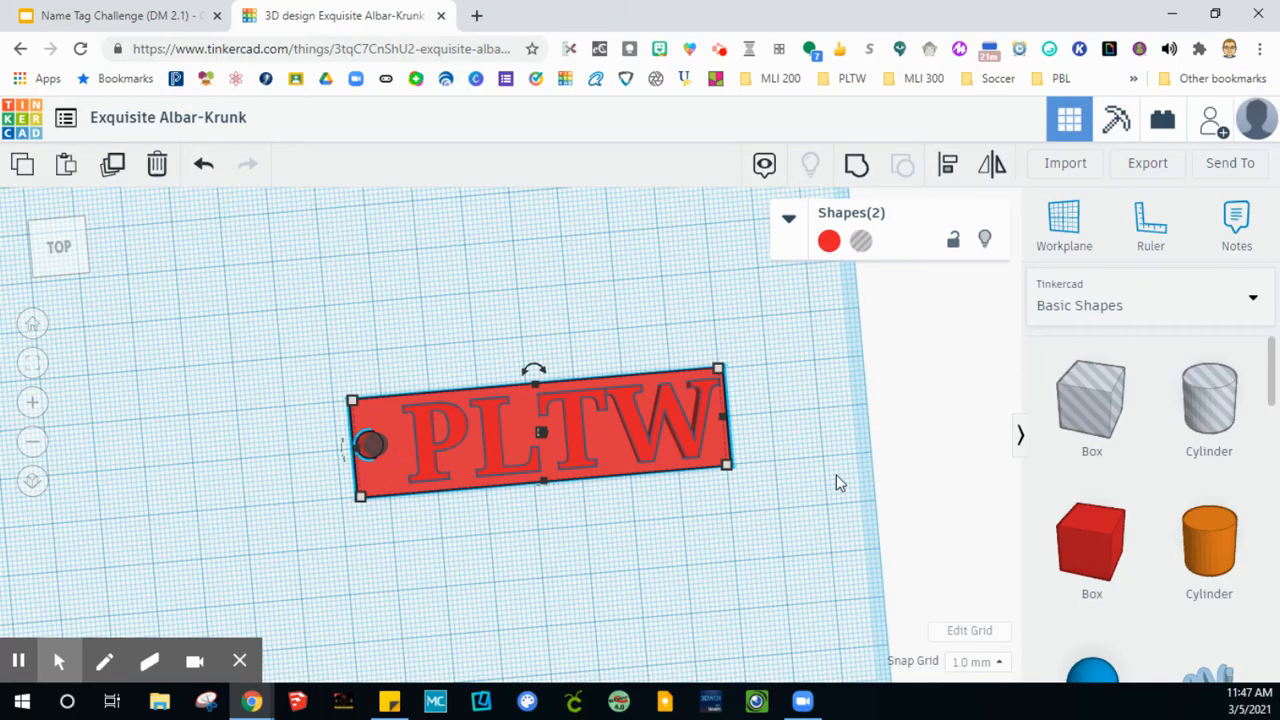
right_drag(836, 474, 891, 340)
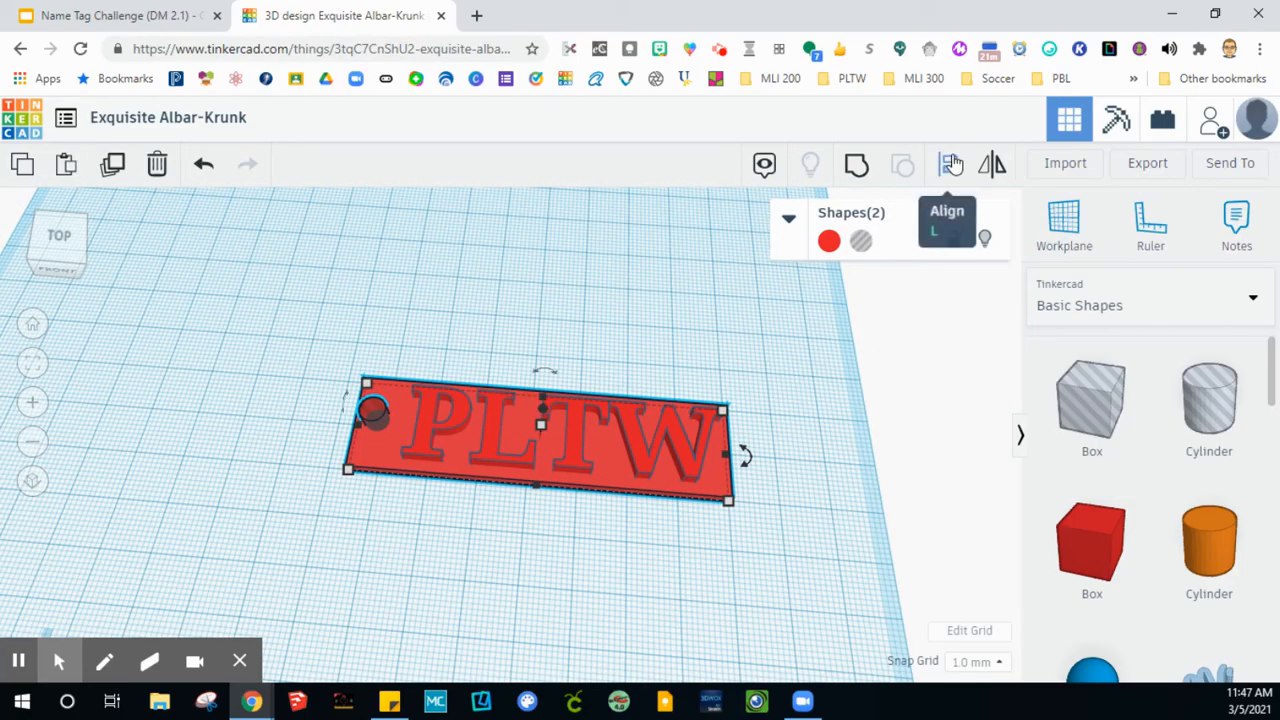
key(l)
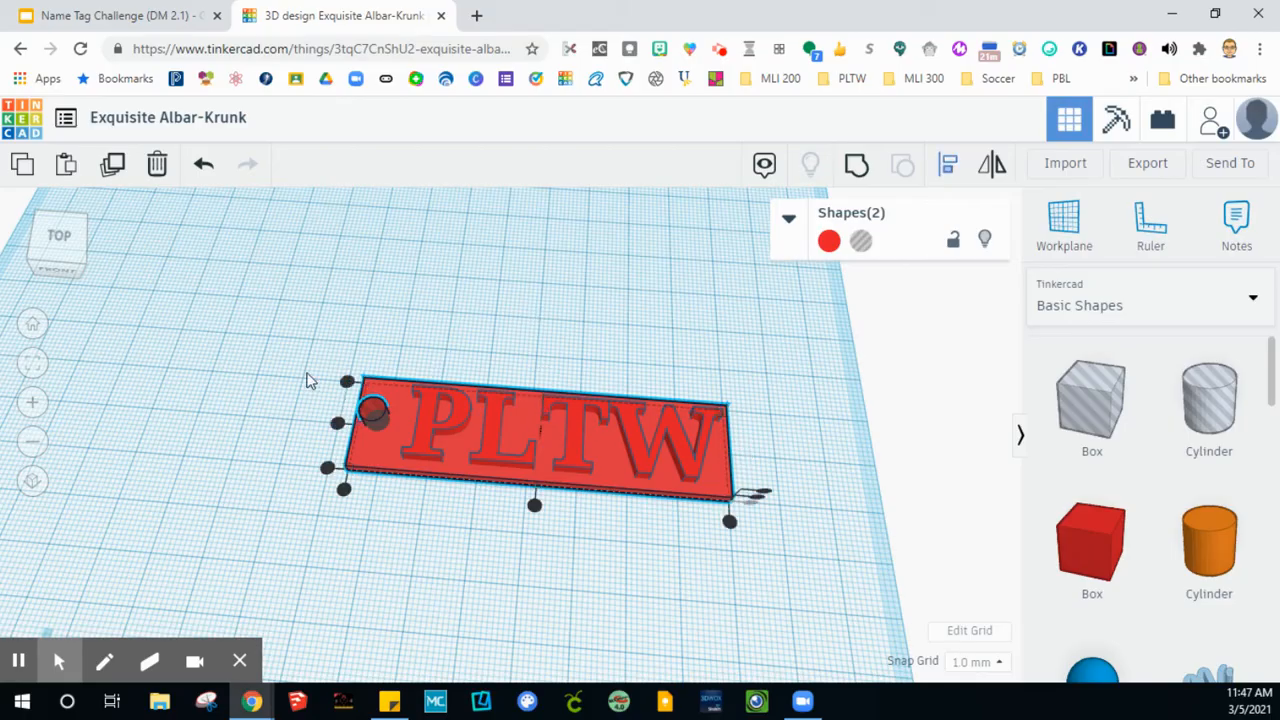
click(340, 424)
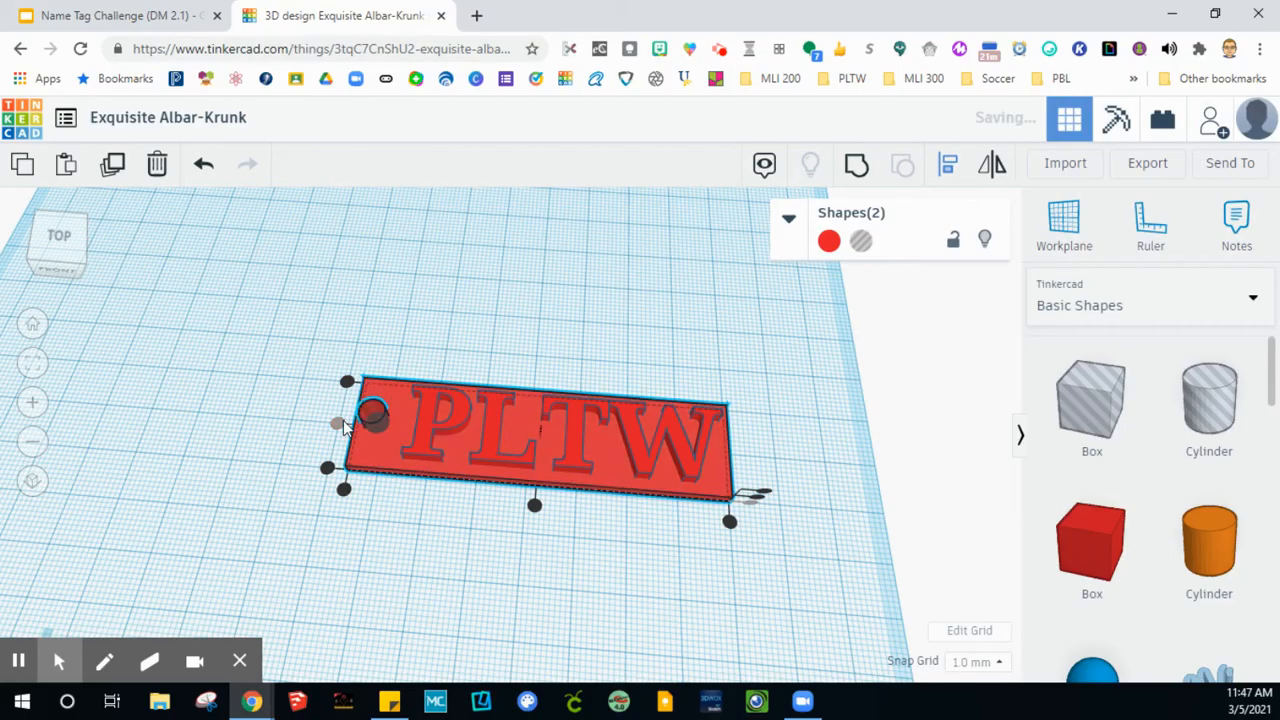
click(240, 410)
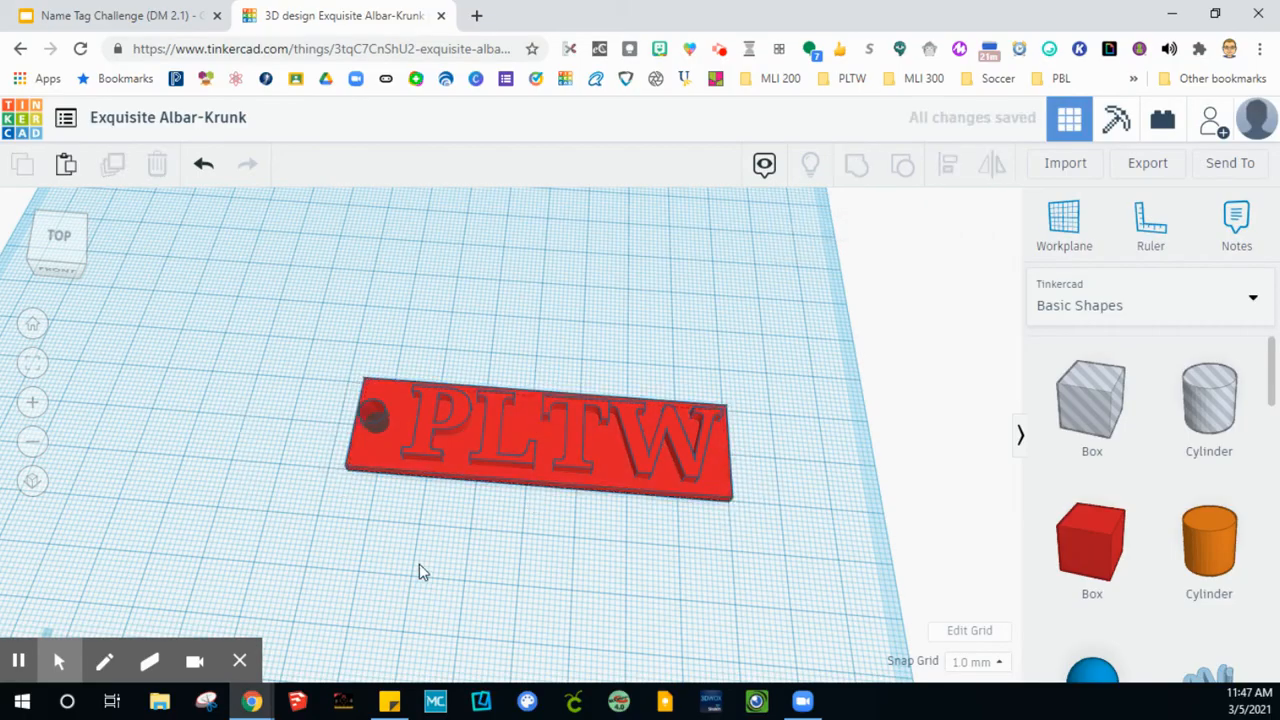
Step: Group the plate, PLTW text and hole cylinder into one shape to cut the keyring hole
right_drag(417, 571, 406, 508)
drag(307, 374, 552, 515)
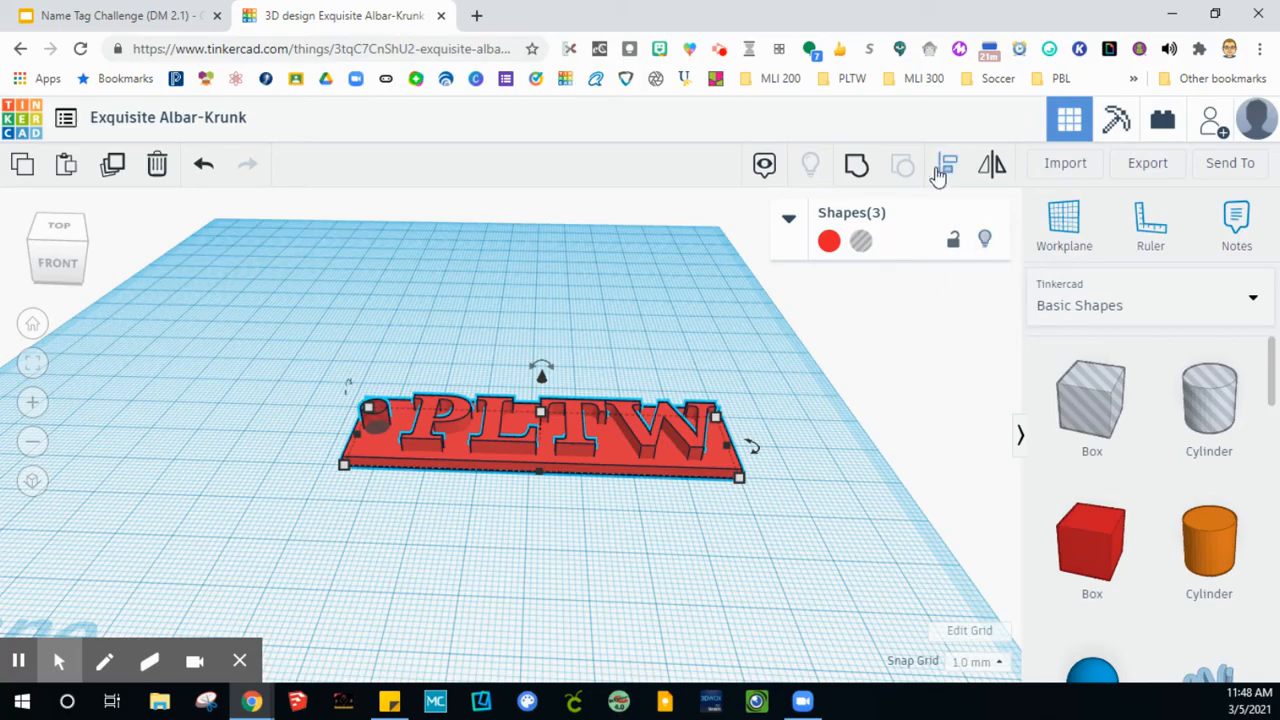
click(848, 168)
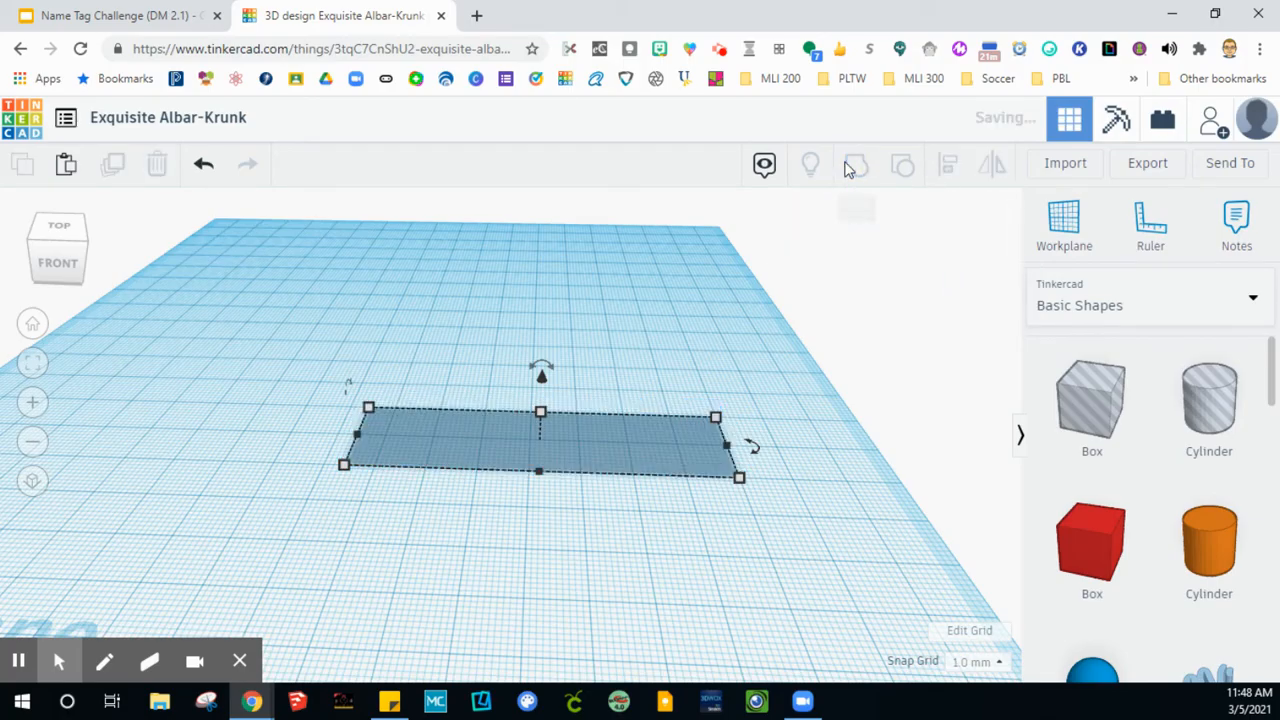
click(463, 543)
right_drag(273, 483, 337, 474)
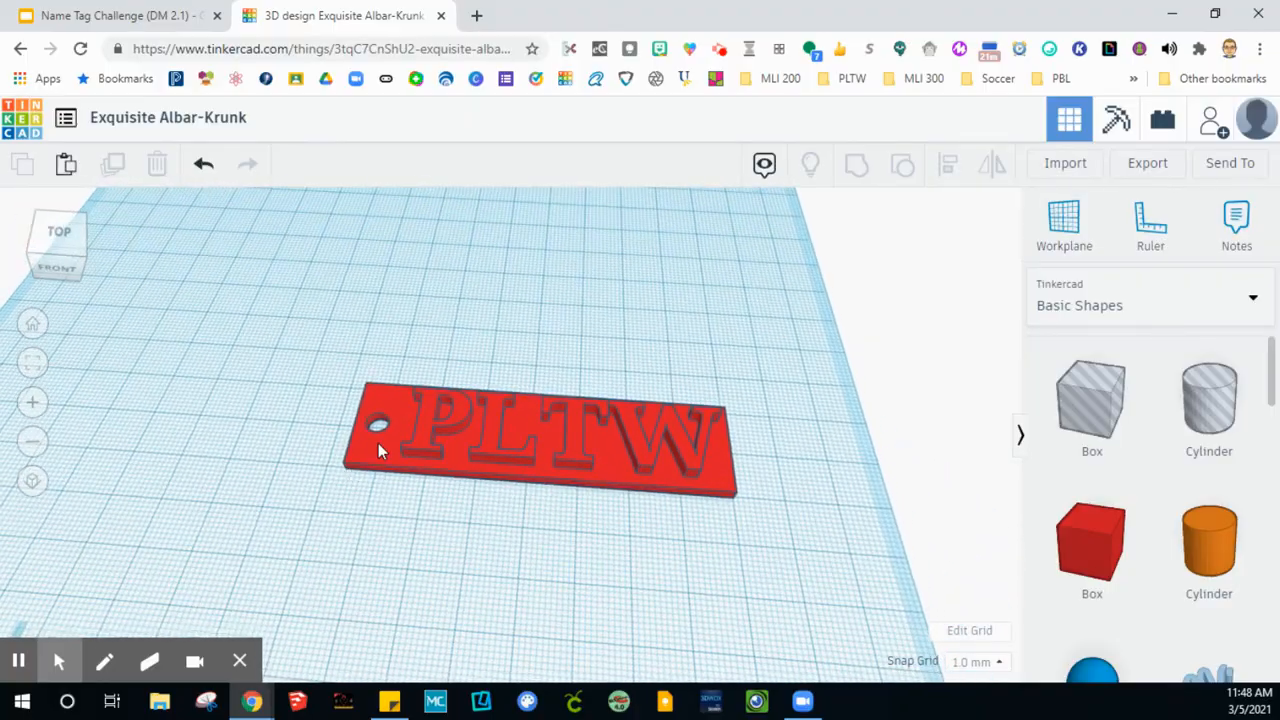
Step: Change the grouped name tag's color to the green preset
click(378, 443)
click(829, 238)
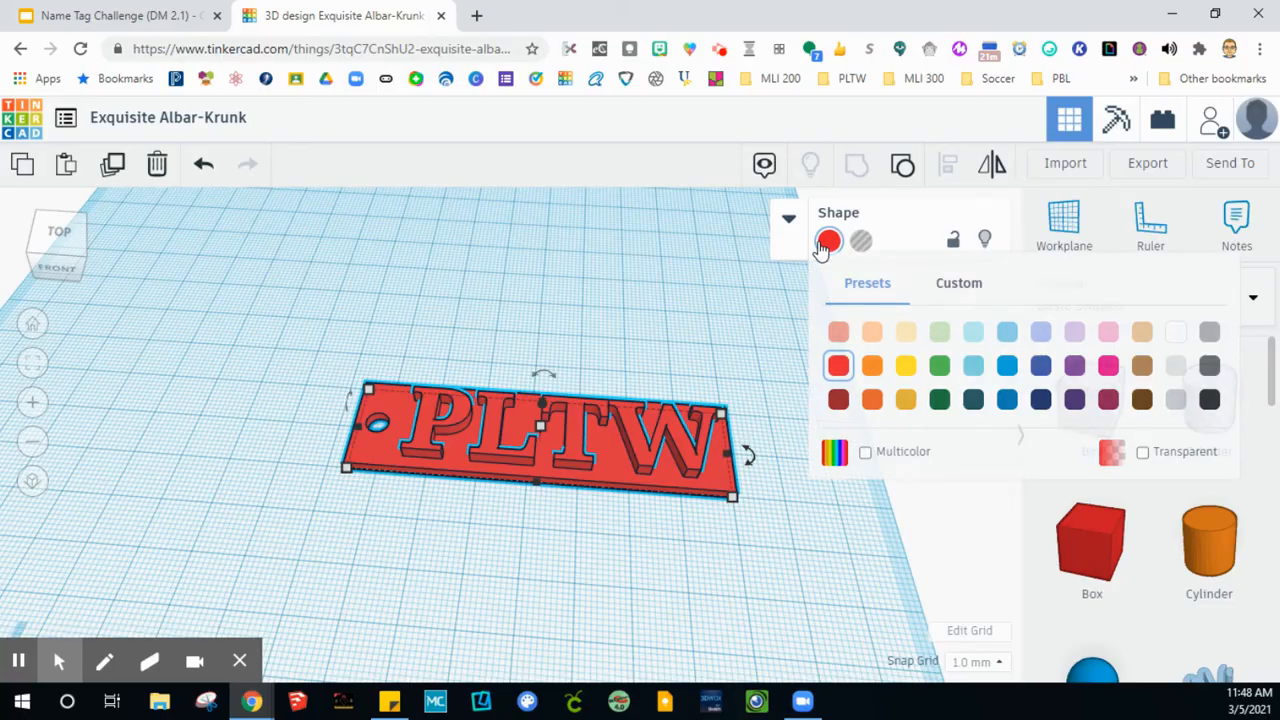
click(939, 365)
click(679, 591)
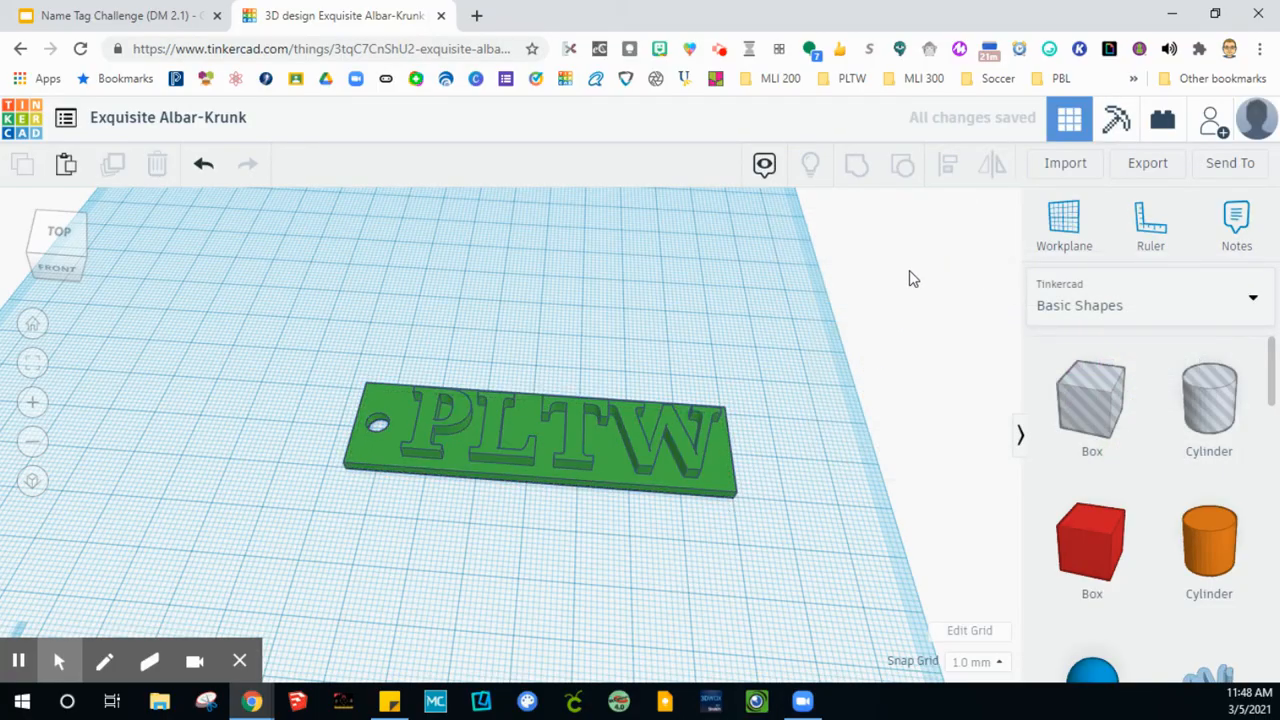
Step: Open the grouped name tag to check the PLTW text's height, and leave the group
click(687, 467)
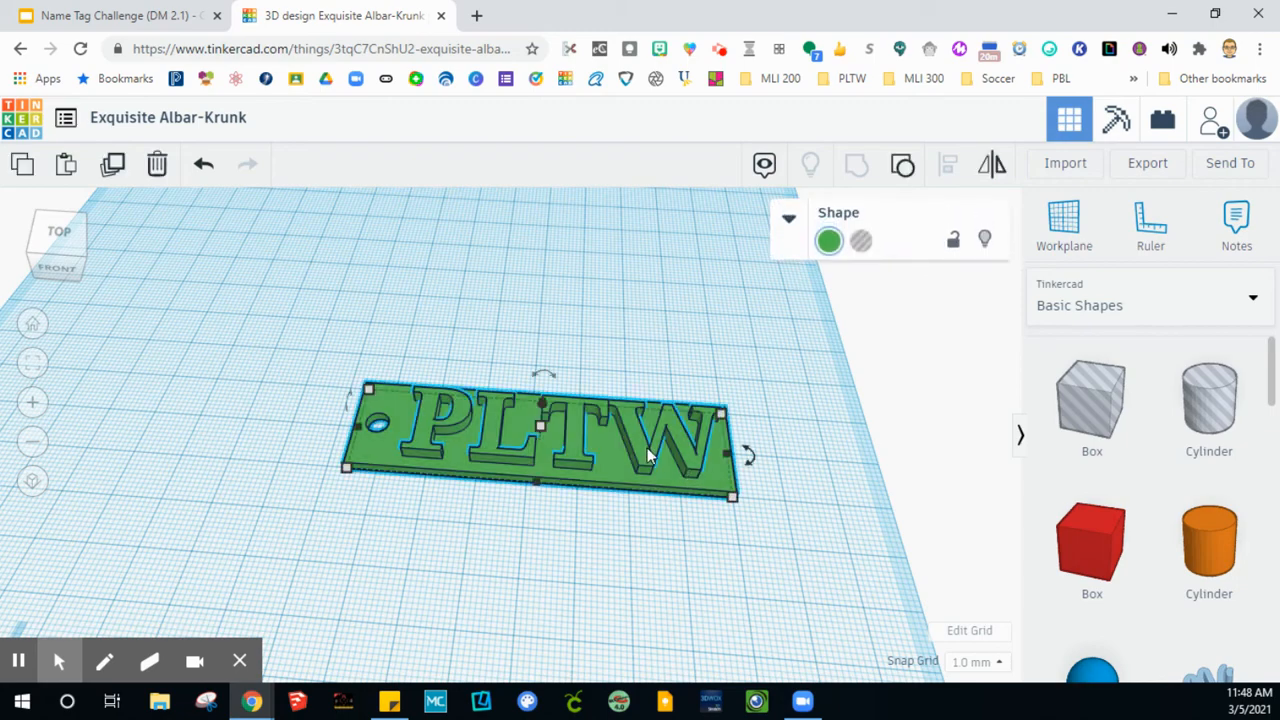
key(ctrl+g)
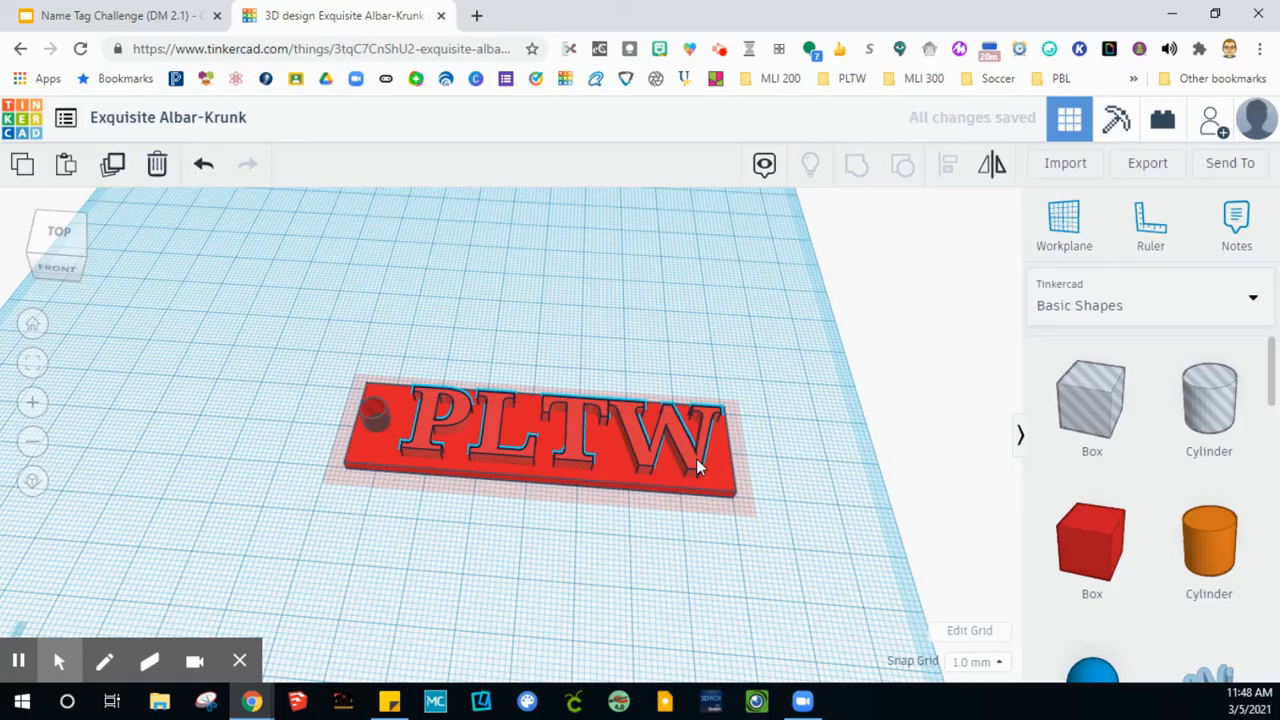
click(696, 458)
right_drag(791, 455, 566, 412)
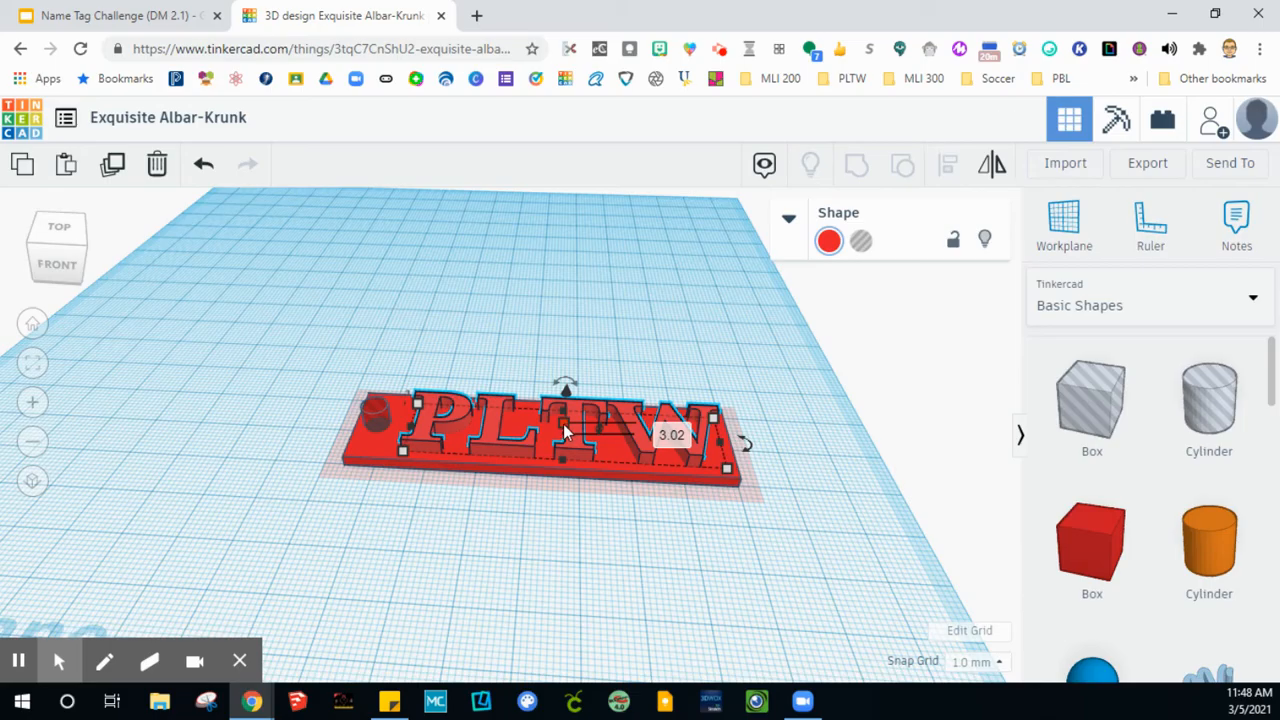
click(811, 506)
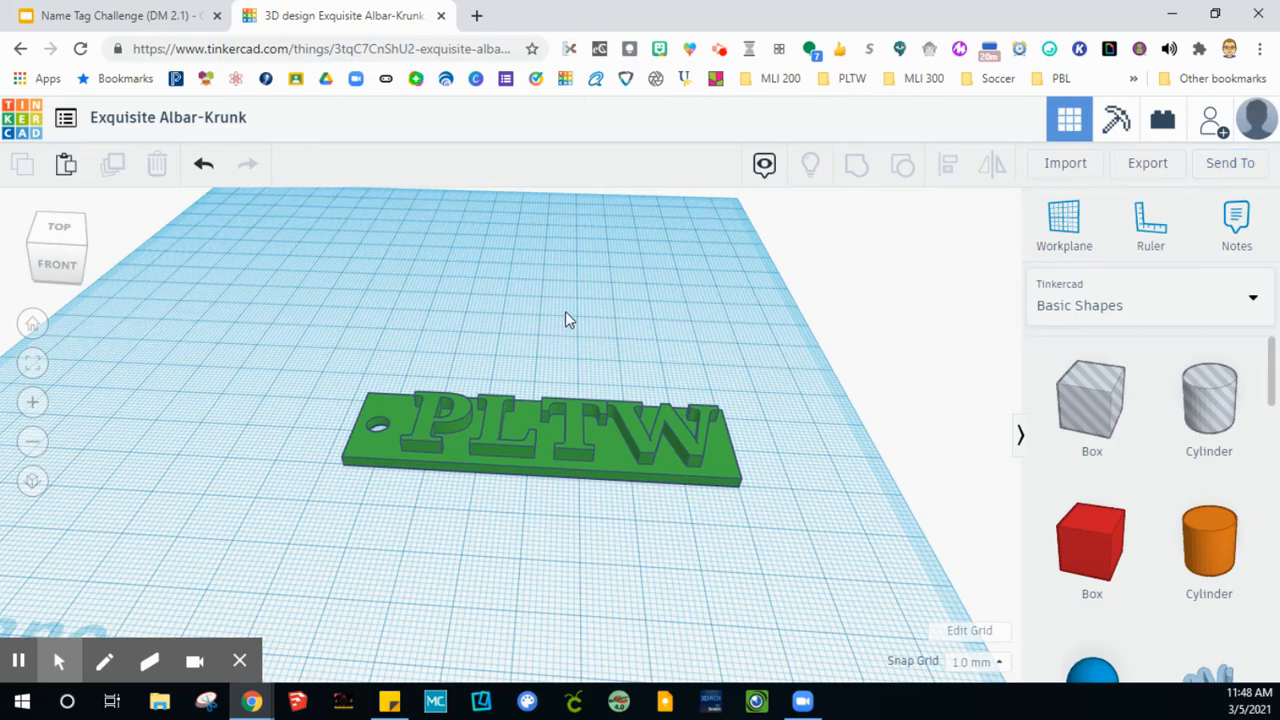
Step: Look at the design's sending options, including the local picture download, and close them
right_drag(565, 315, 612, 374)
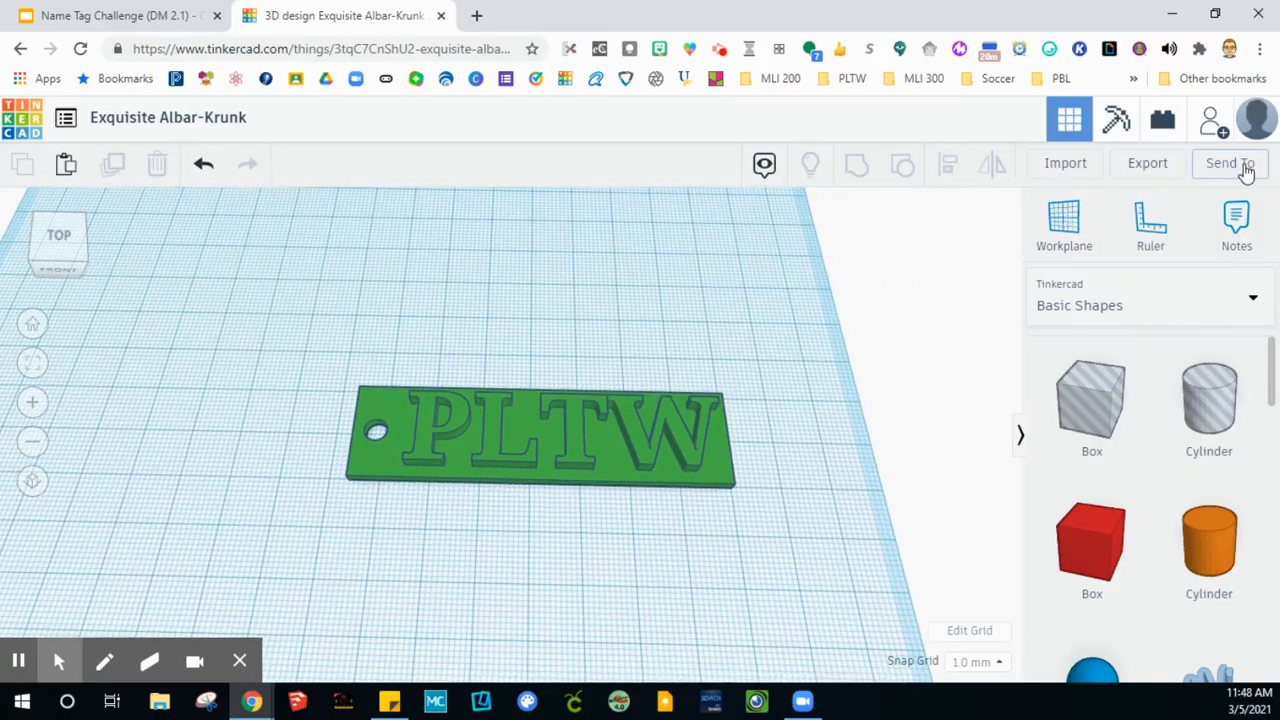
click(1244, 168)
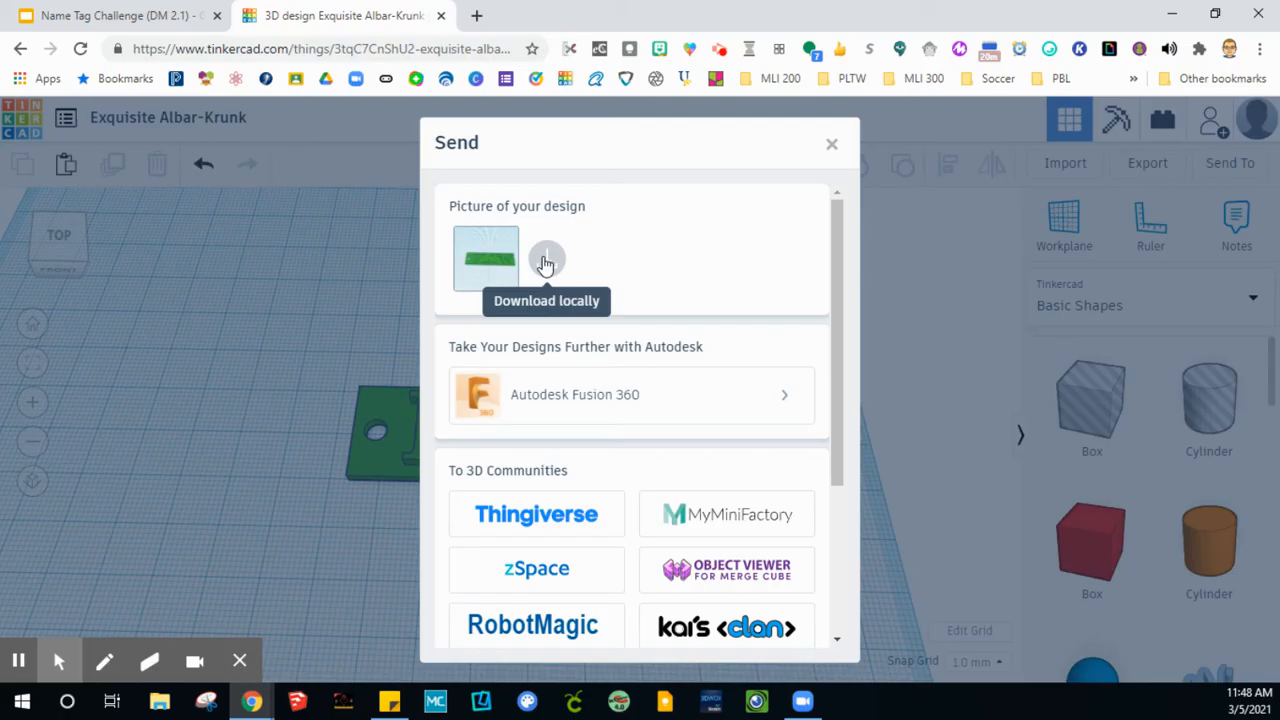
click(832, 145)
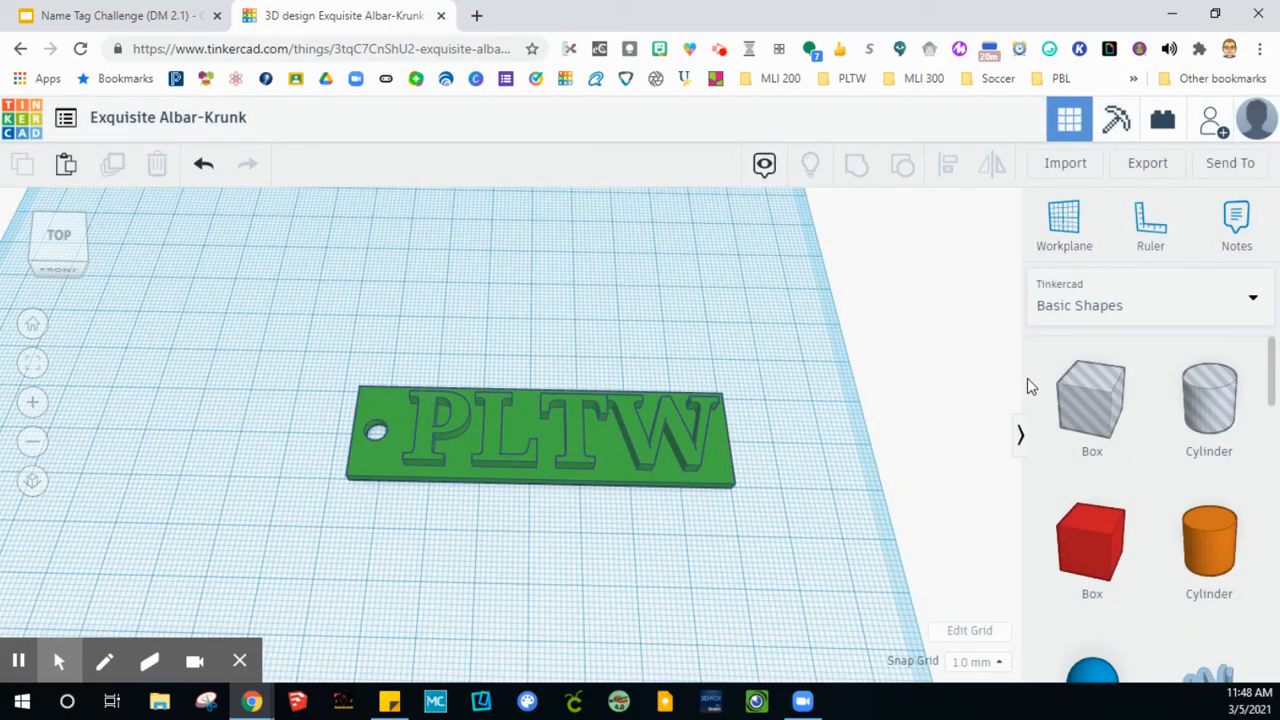
Step: Generate a new collaboration link for the name tag design and copy it for sharing
click(1240, 166)
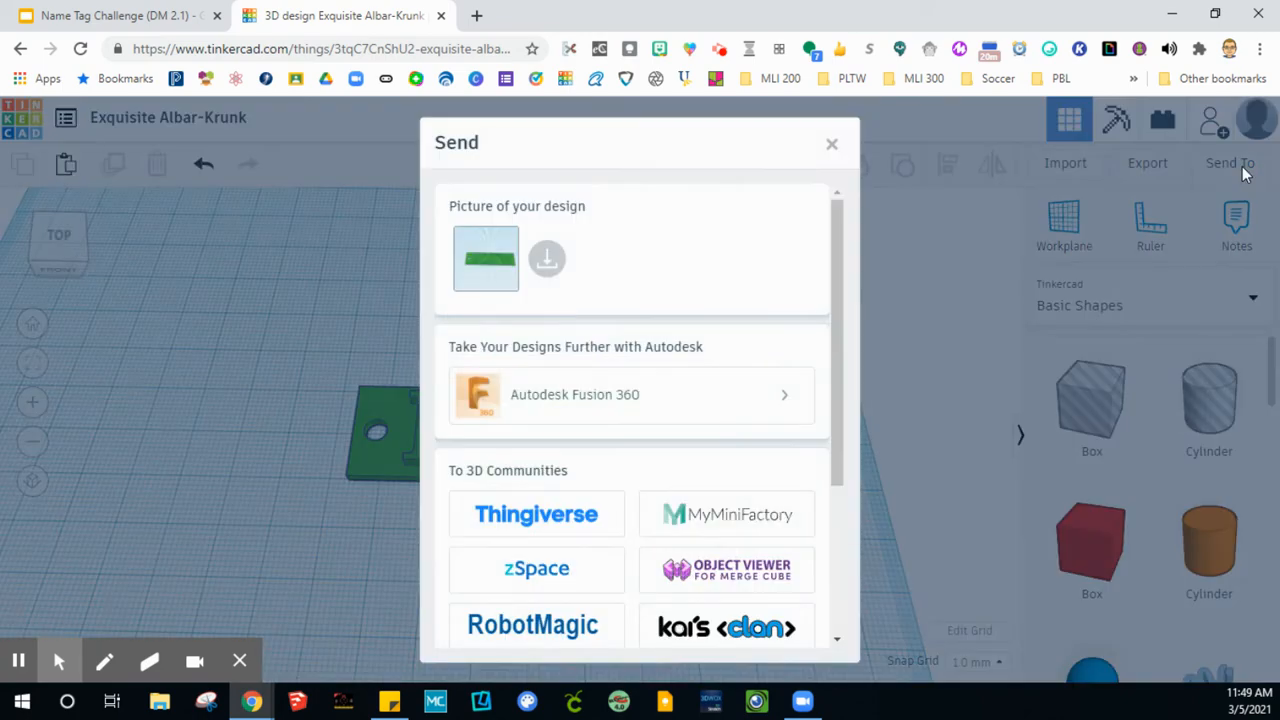
click(836, 148)
click(1209, 118)
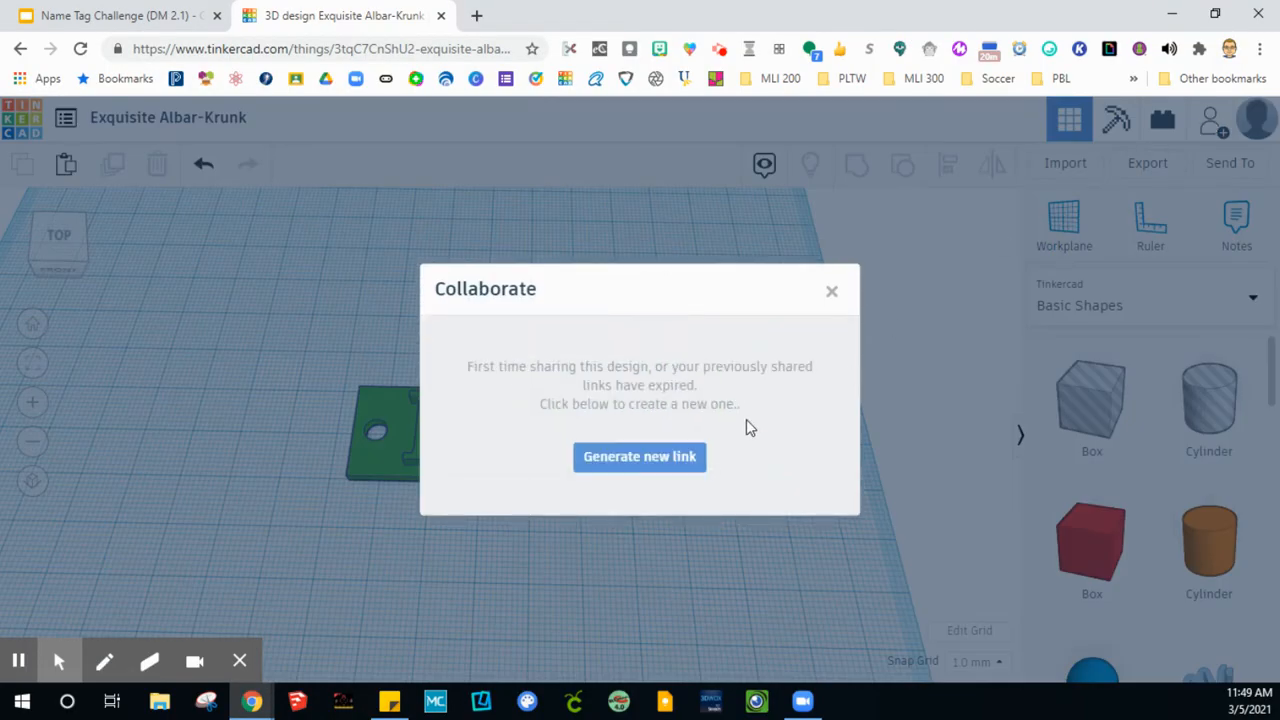
click(675, 455)
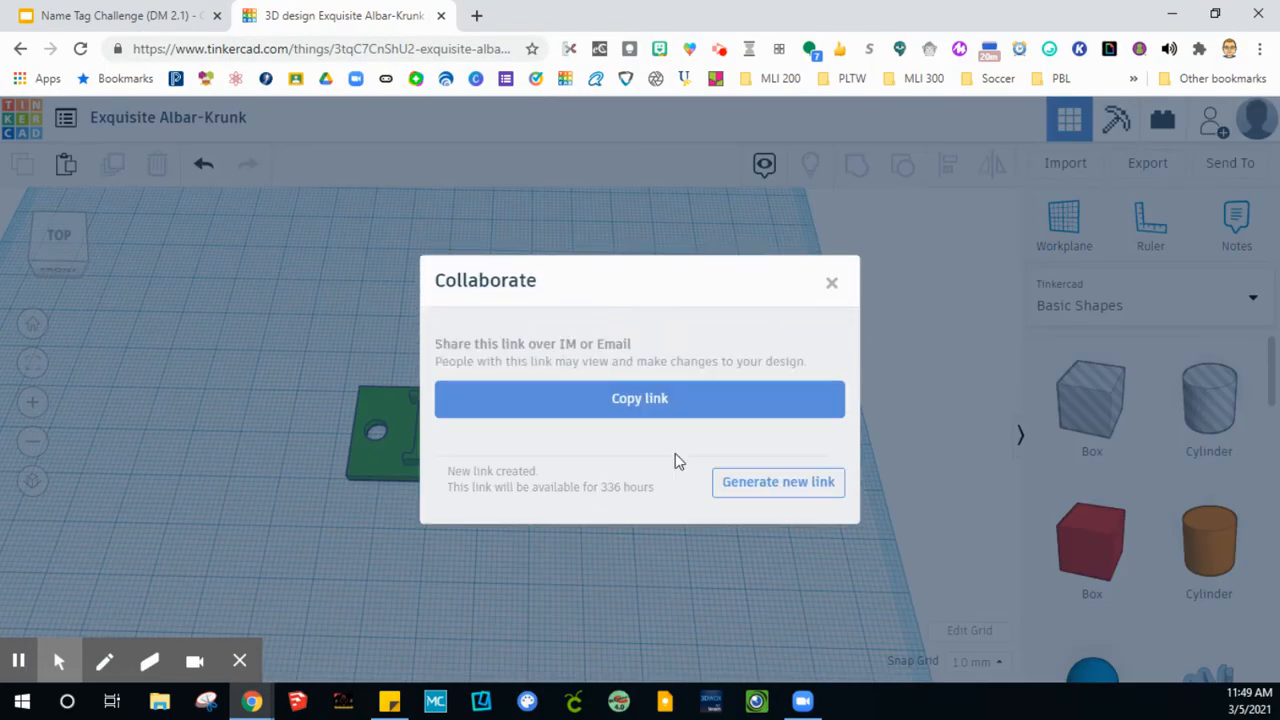
click(688, 399)
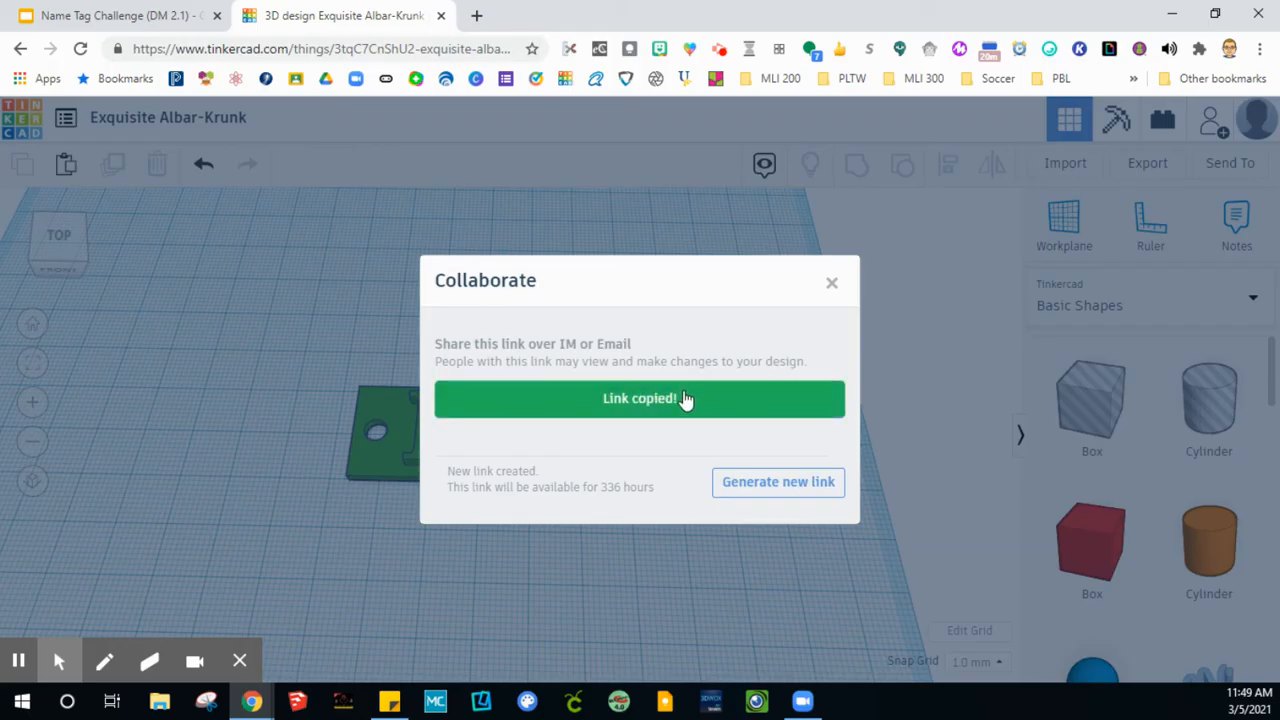
click(830, 284)
Step: Rename the design as "Key Chain" followed by the owner's last name
right_drag(750, 578, 639, 521)
click(180, 117)
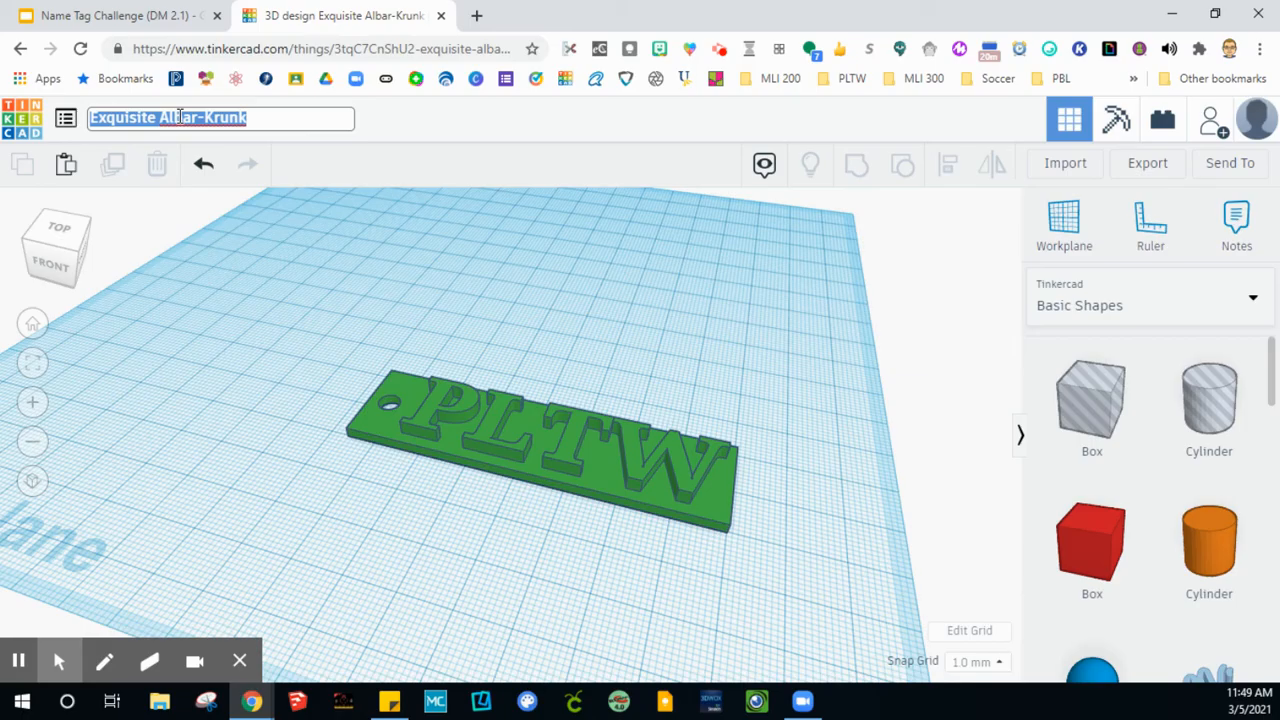
text(Key Ch)
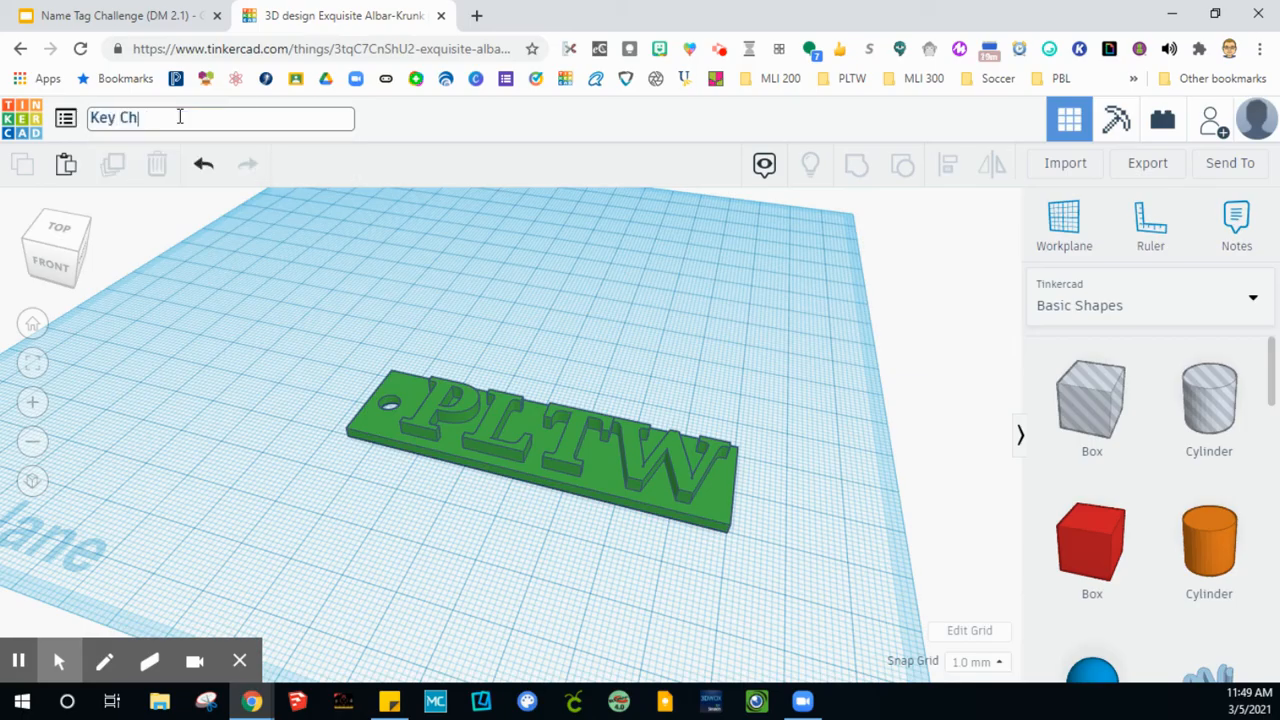
text(ain Fowler)
key(Return)
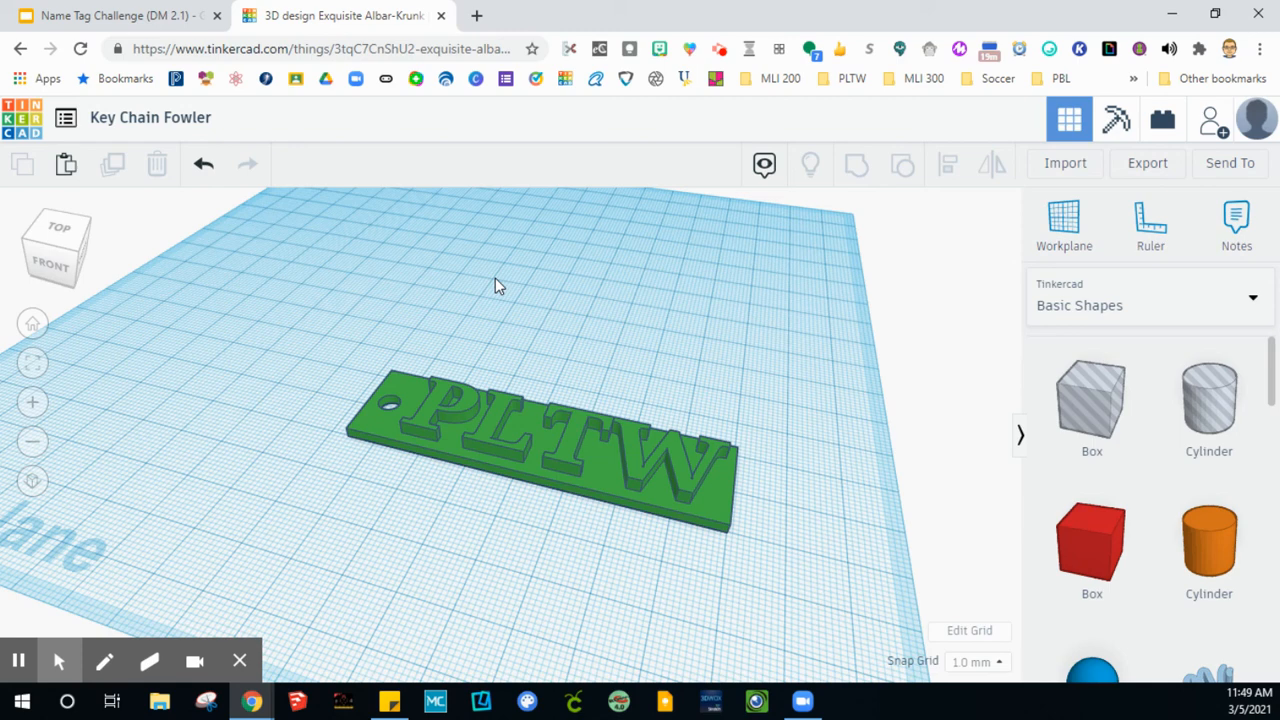